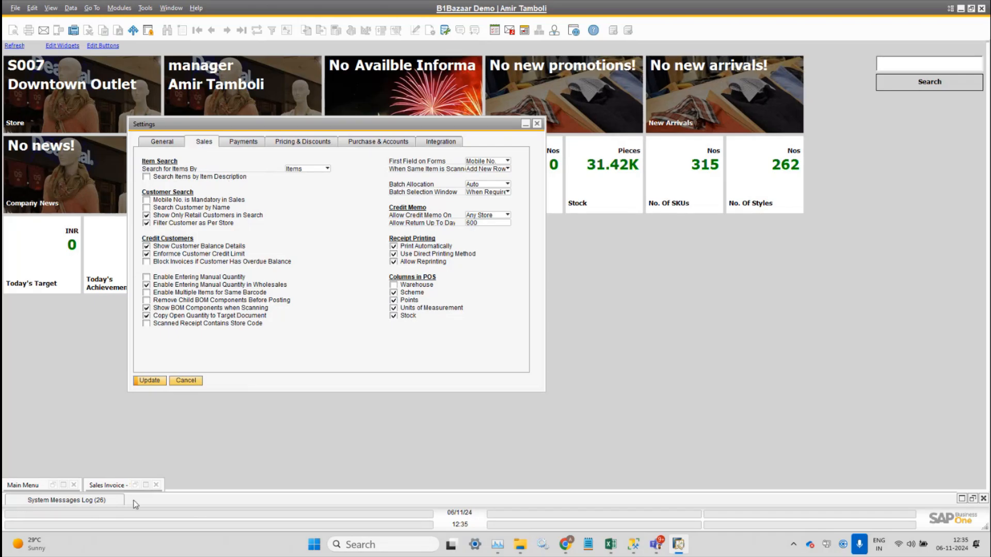
Restore the minimized Sales Invoice, switch its scan mode to Scan Items and place it beside the Settings window.
left_click(129, 485)
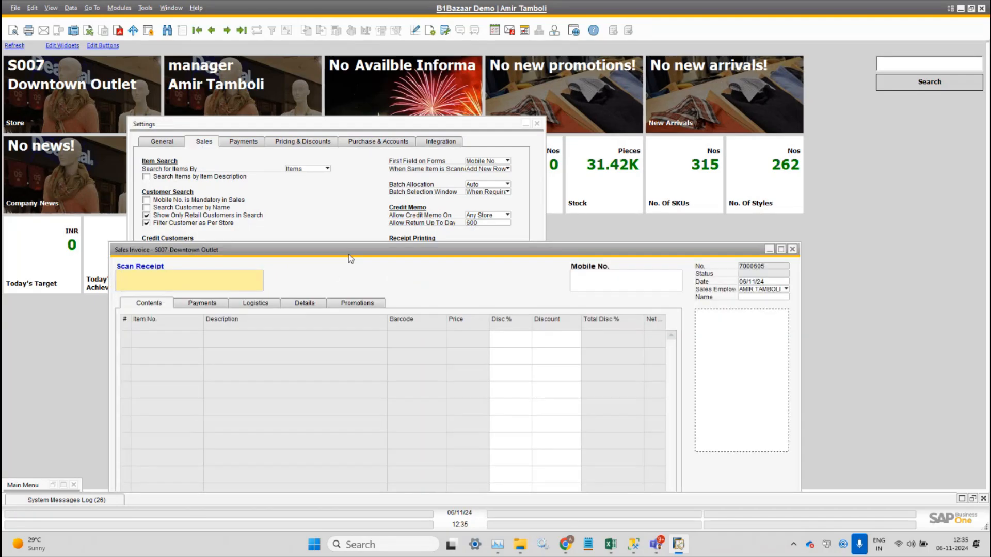
left_click_drag(421, 235, 558, 43)
left_click(450, 472)
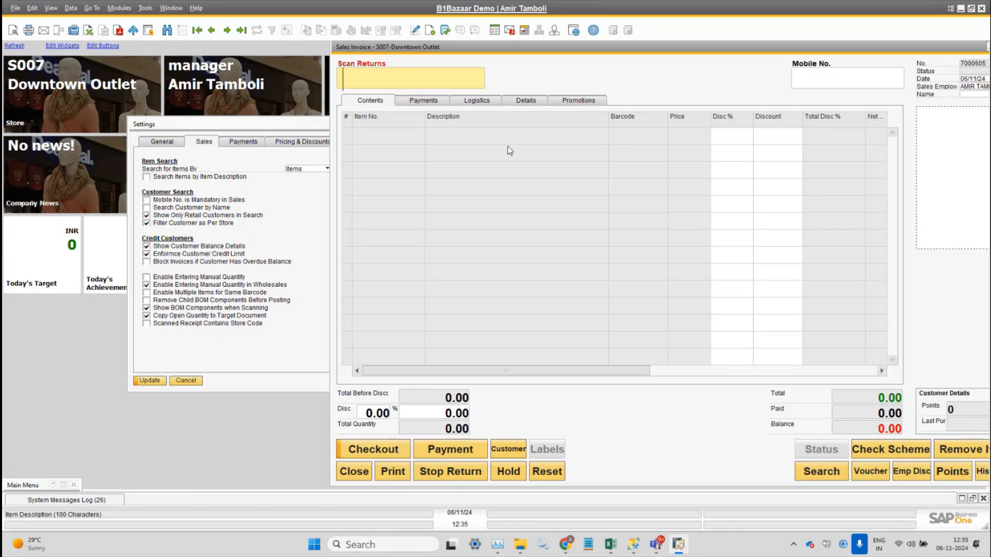
left_click(452, 470)
left_click_drag(530, 49, 547, 100)
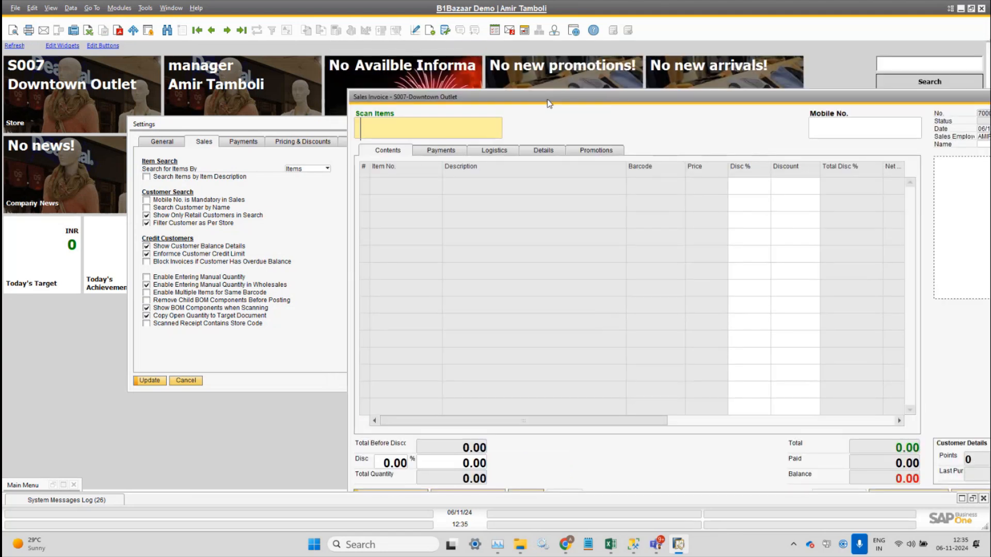
Set Search for Items By to Barcodes in the sales settings and bring the Sales Invoice forward.
left_click(307, 170)
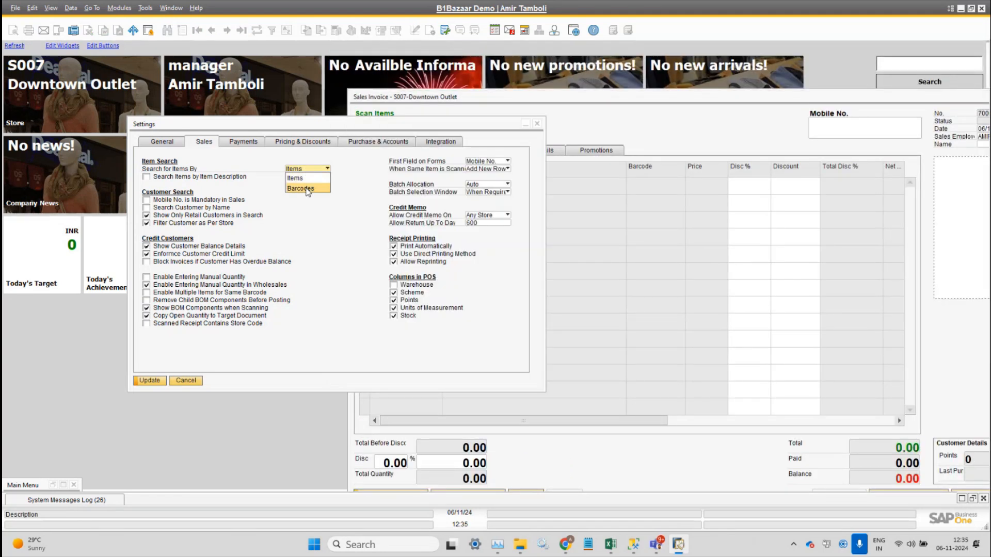
left_click(308, 190)
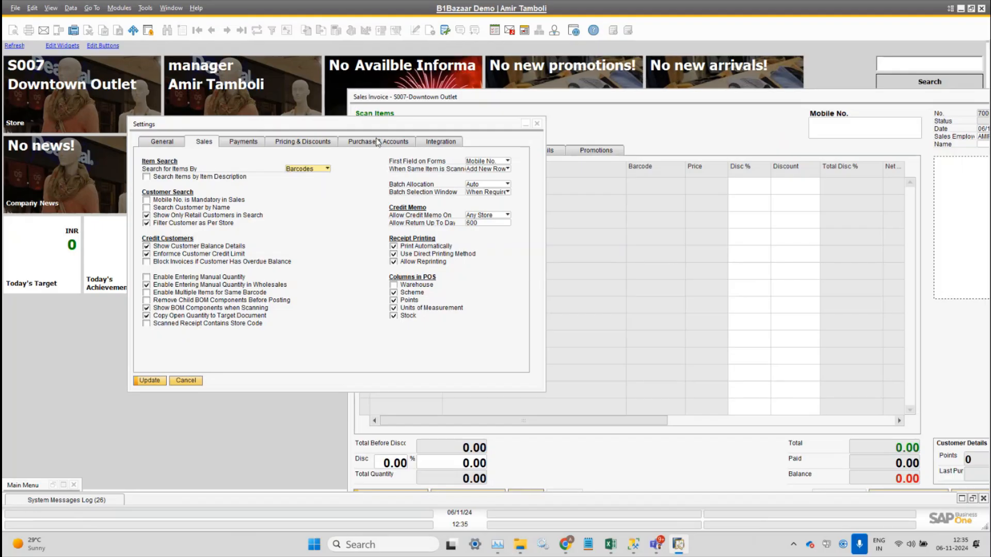
left_click(424, 107)
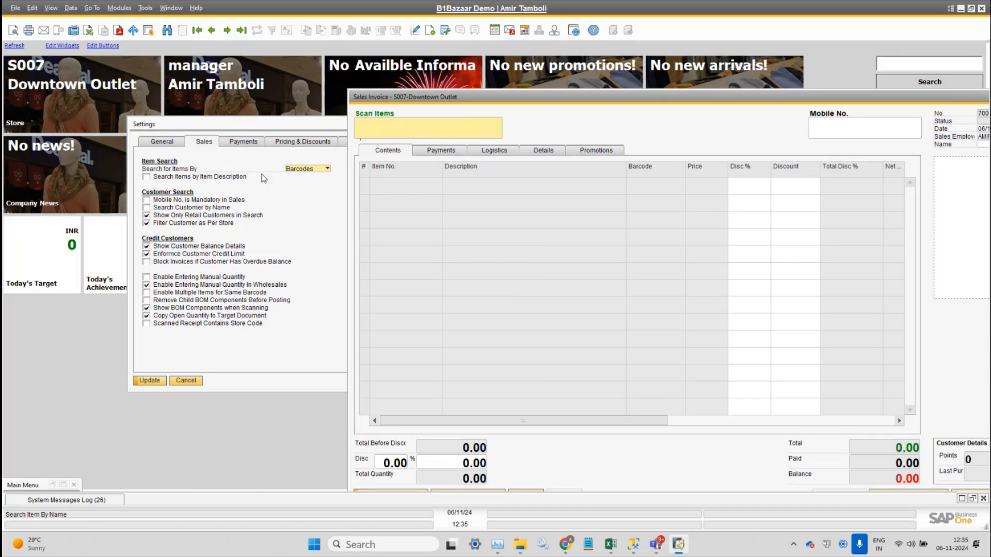
Enable Search Items by Item Description, compare with the invoice's scan field, and disable the option again.
left_click(206, 177)
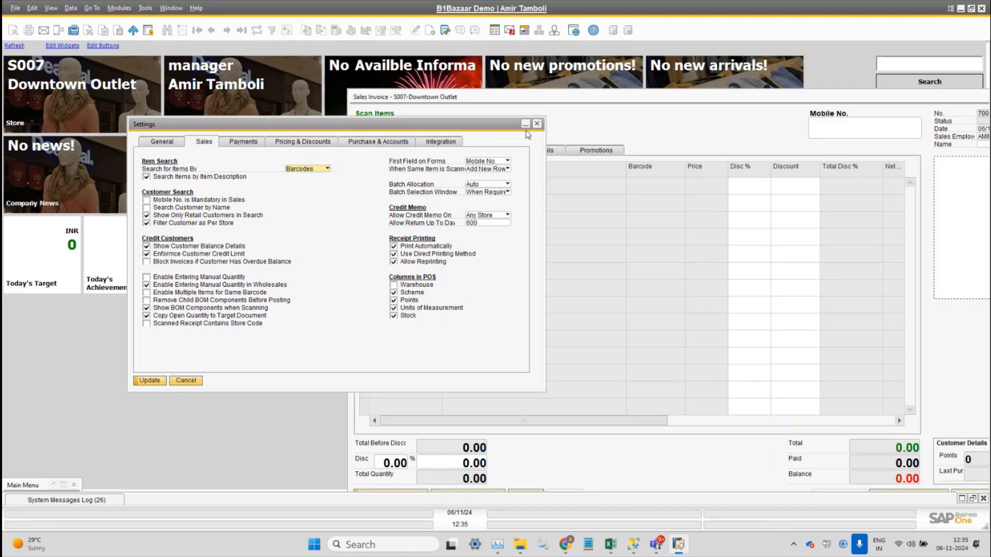
left_click(455, 105)
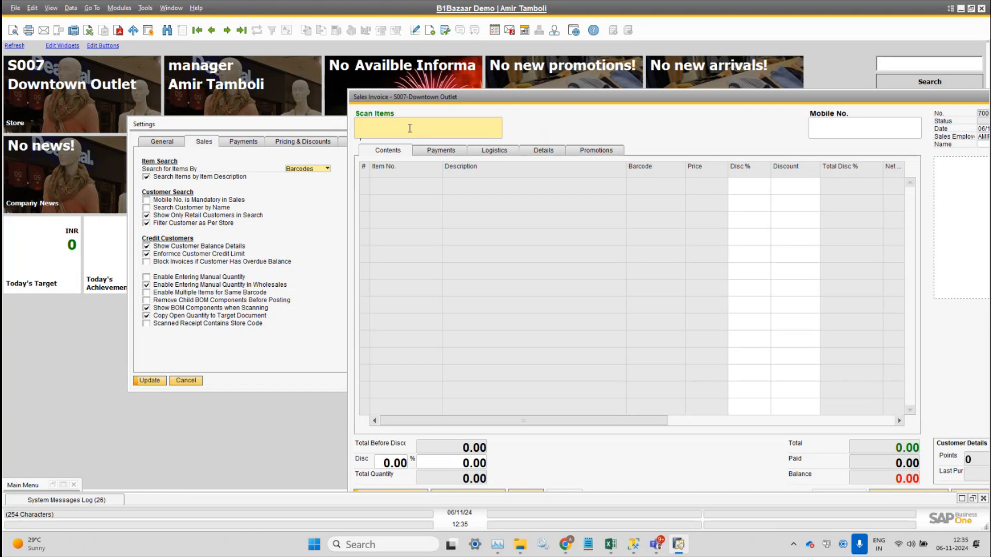
left_click(217, 179)
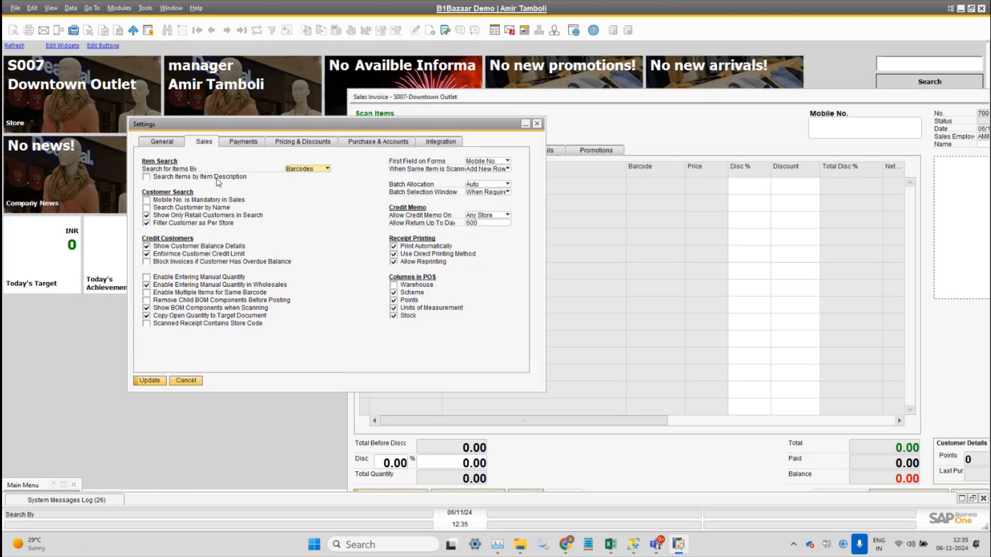
left_click(626, 136)
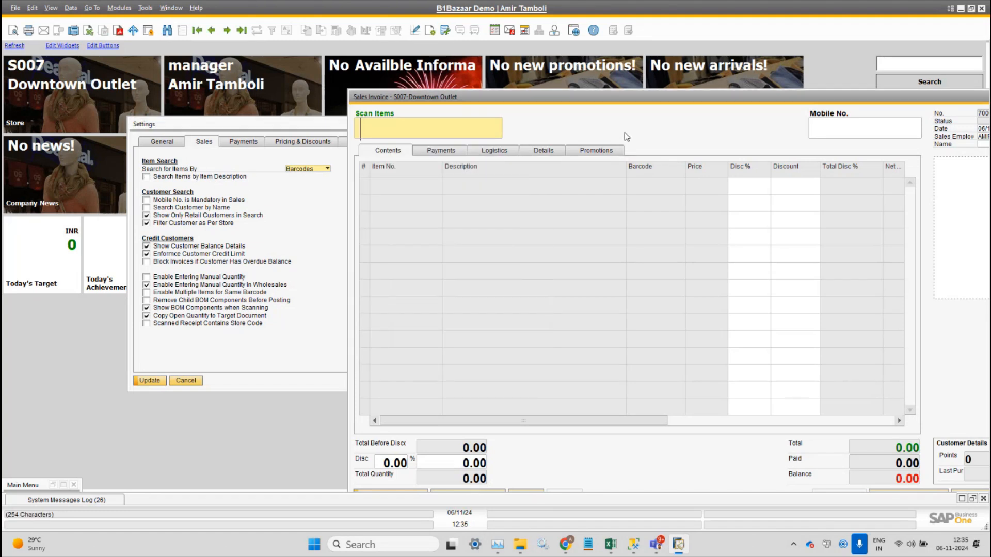
Move the Settings window away from the invoice and view the choices for First Field on Forms.
left_click(289, 127)
left_click_drag(289, 126, 204, 114)
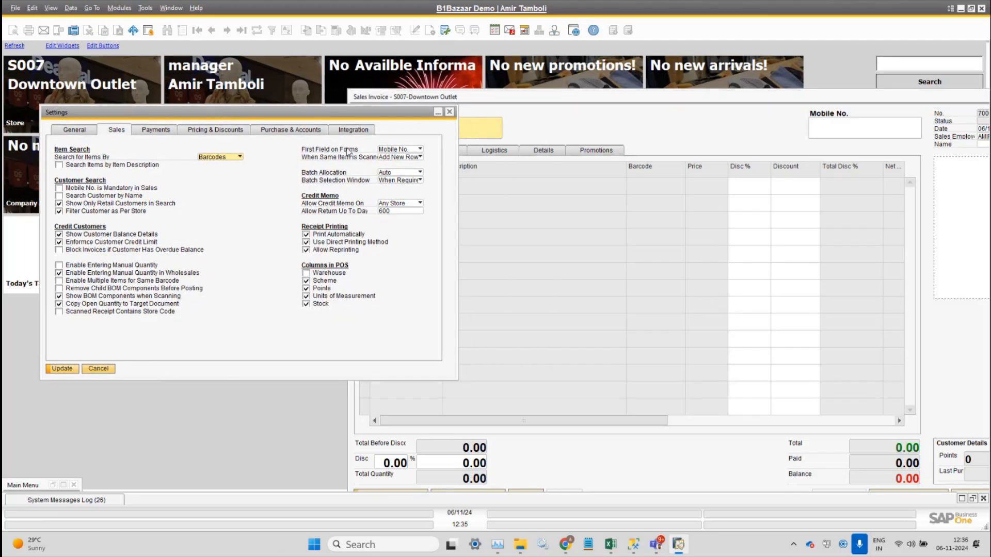
left_click(411, 150)
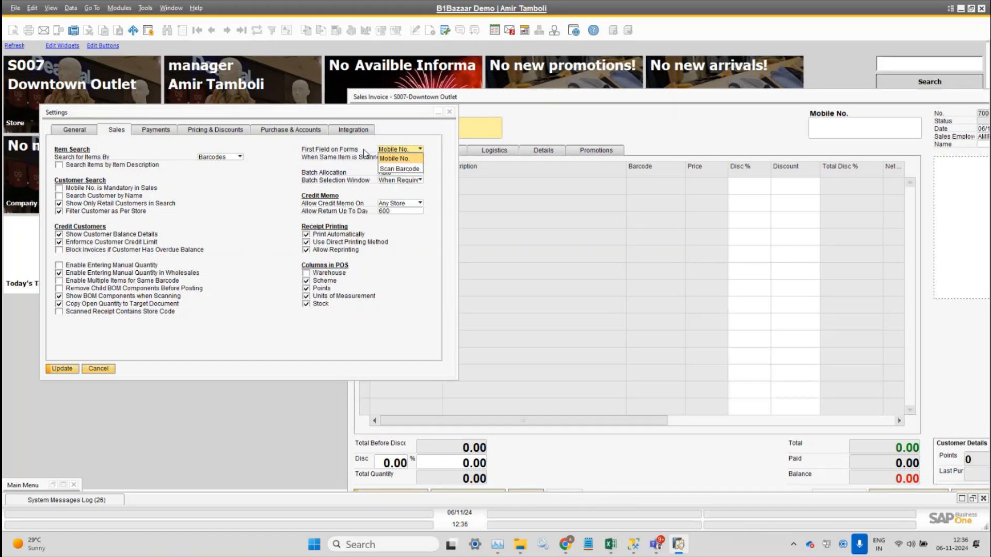
left_click(657, 135)
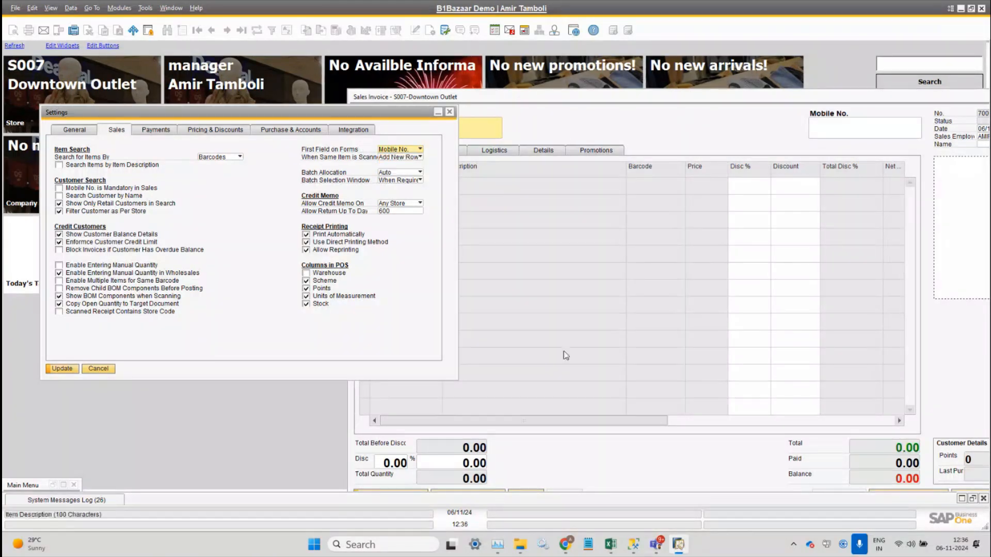
left_click(656, 109)
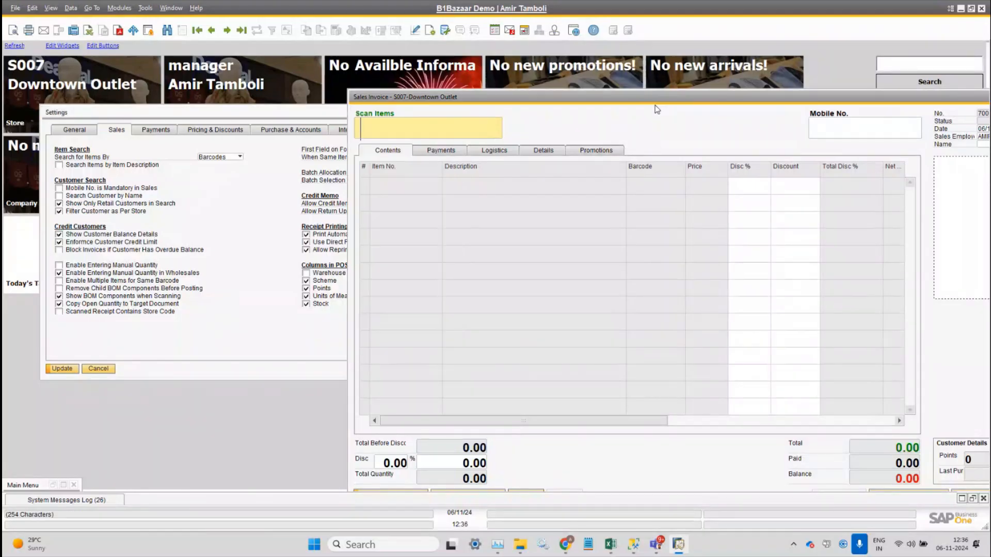
Close the current Sales Invoice and open a new one to check which field is active first.
key("Escape")
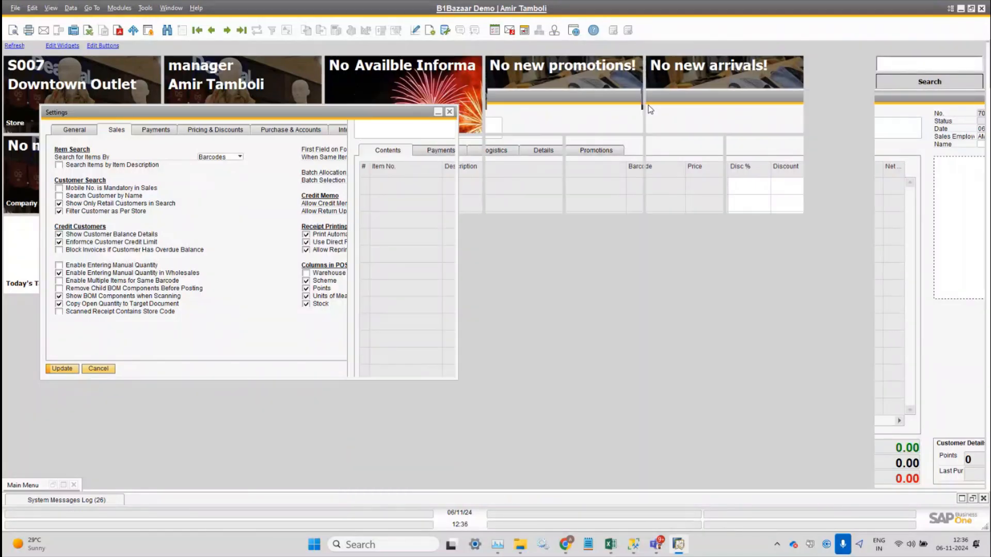
left_click(120, 8)
mouse_move(149, 66)
left_click(237, 68)
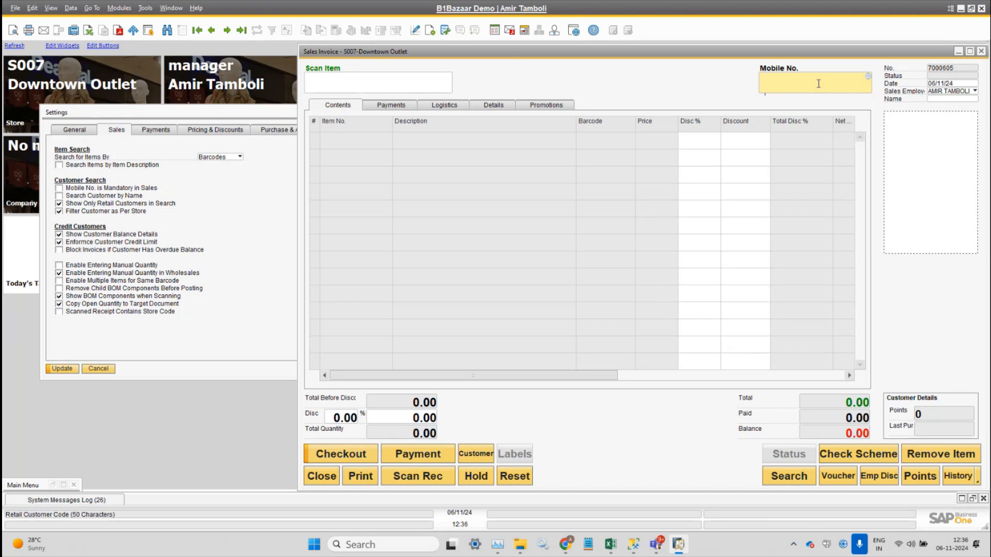
left_click(254, 116)
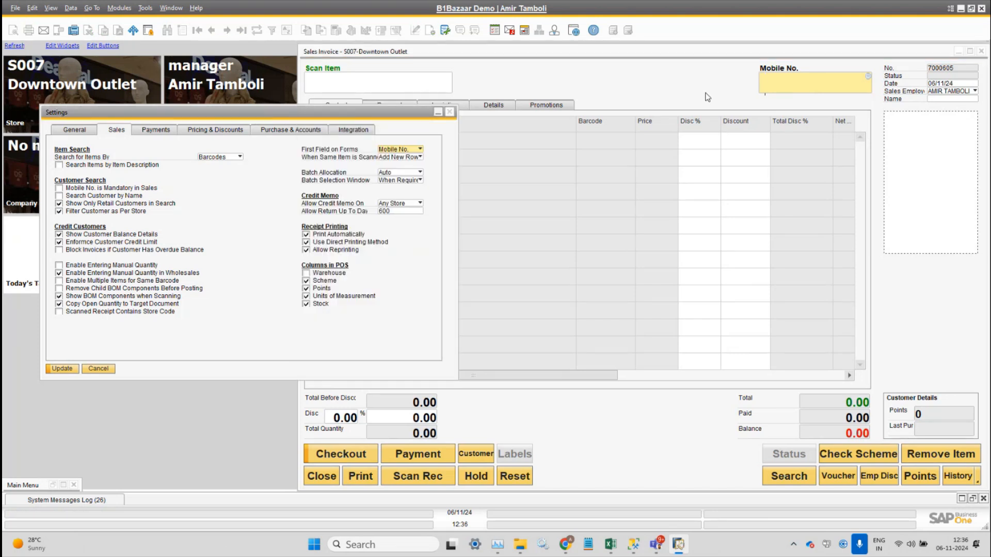
left_click(772, 88)
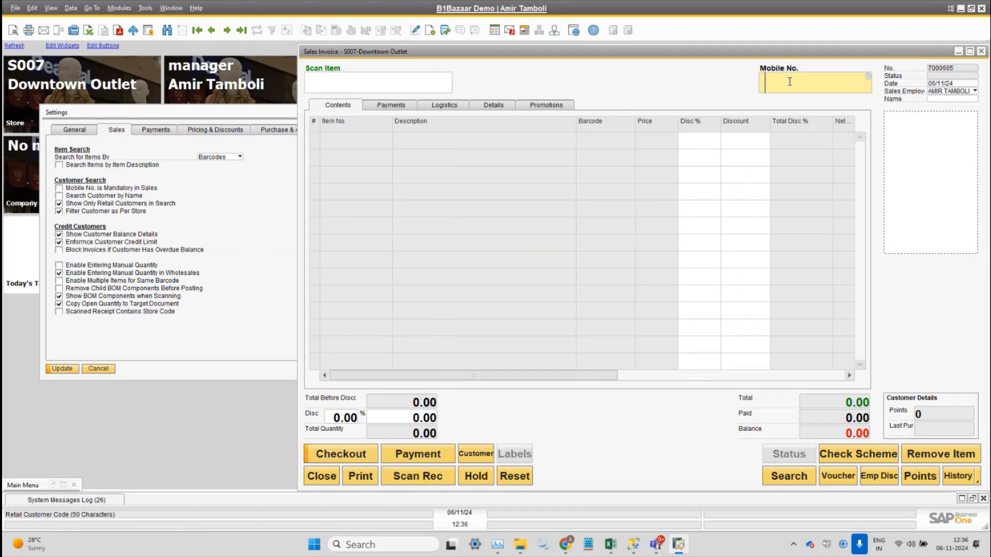
Set First Field on Forms to Scan Barcode and activate the invoice's Scan Item field.
left_click(268, 113)
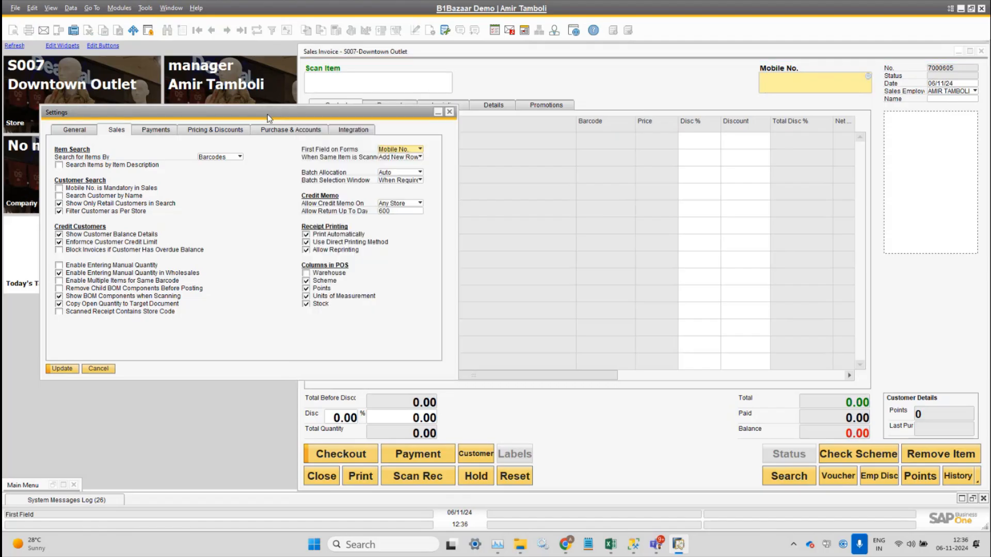
left_click(405, 150)
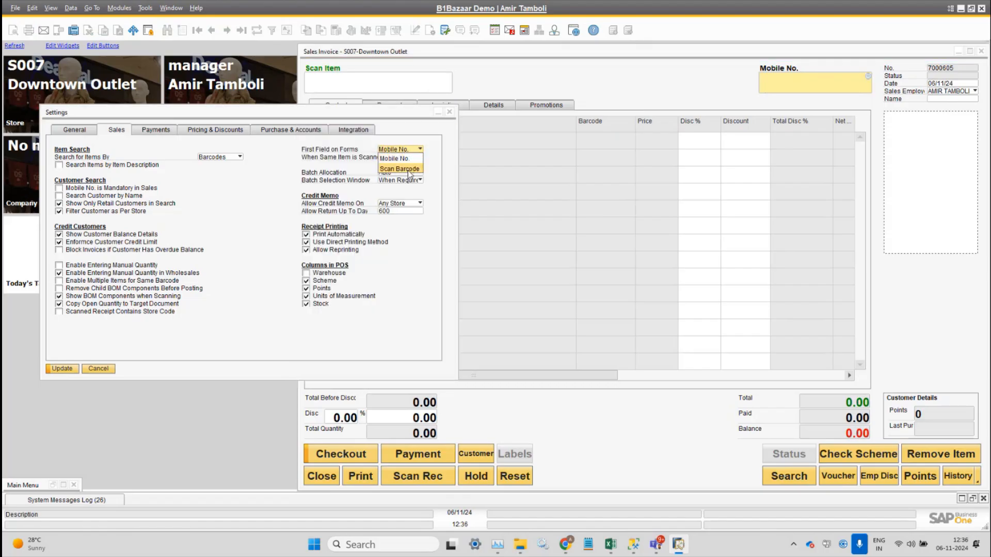
left_click(408, 169)
left_click(350, 80)
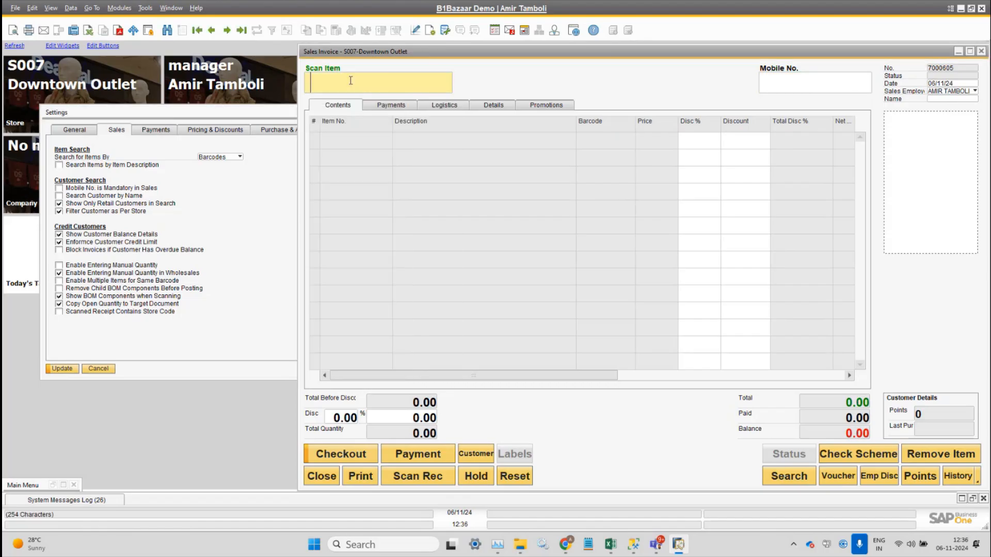
Examine the options for When Same Item is Scanned Again and look at the invoice's item rows.
left_click(263, 115)
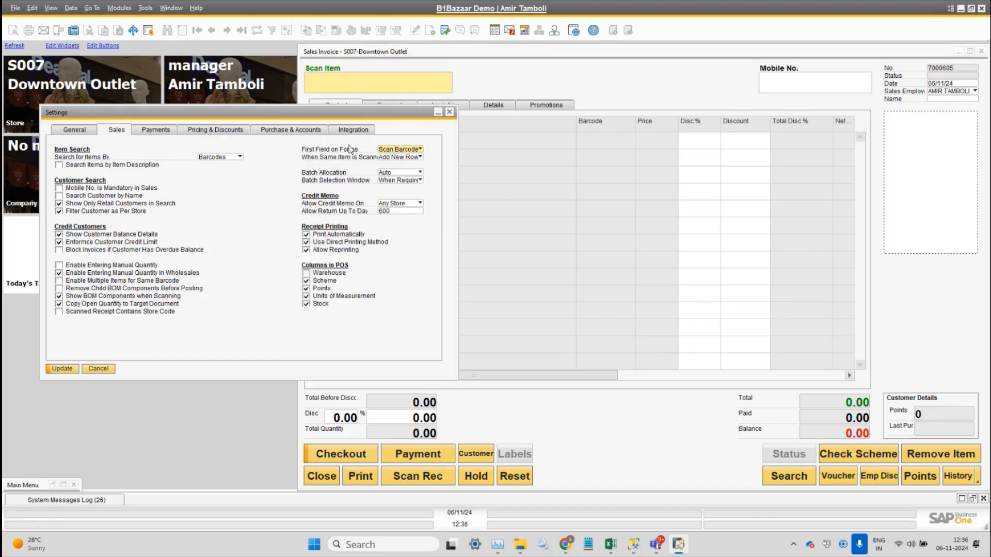
left_click(395, 158)
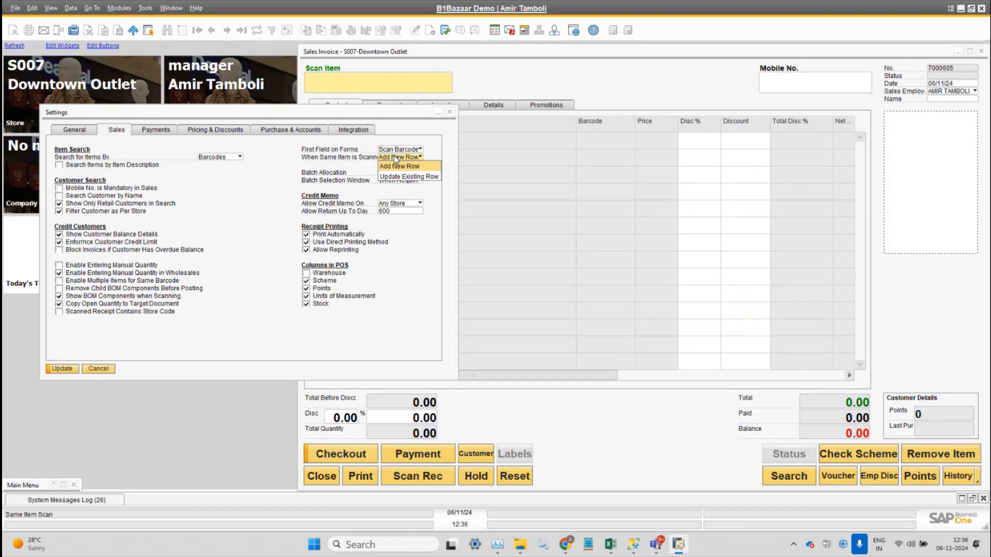
left_click(395, 159)
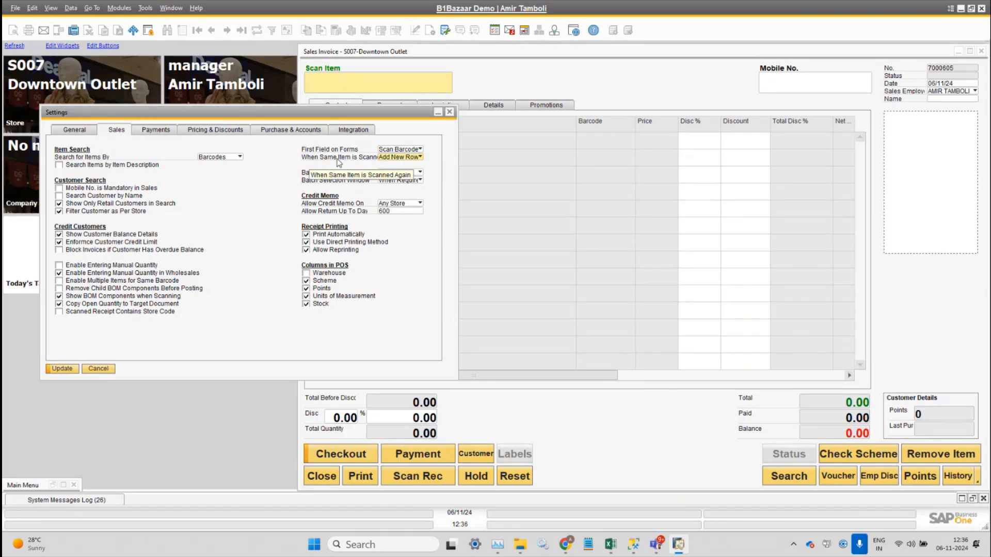
left_click(506, 84)
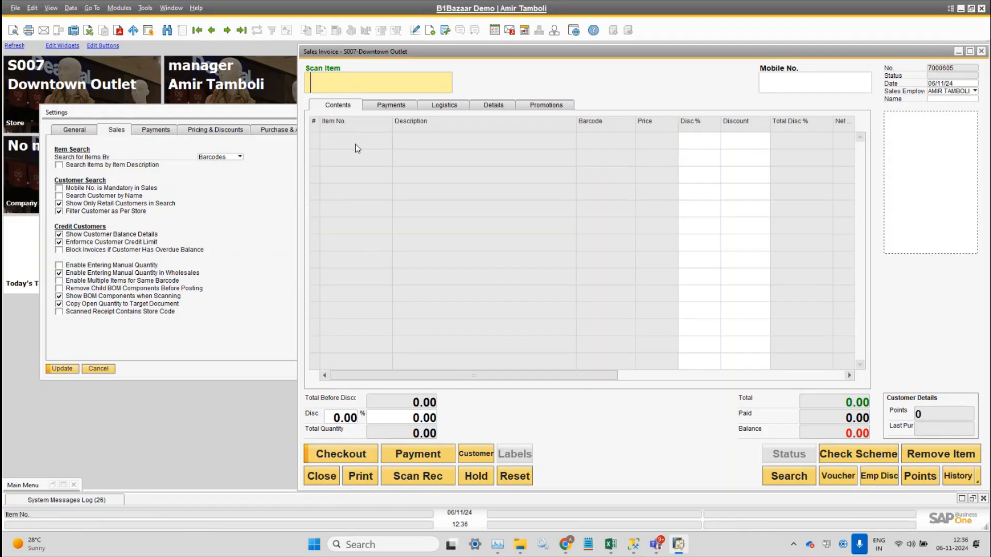
Move the Settings window down to uncover the invoice's Scan Item field and first rows, and recheck the repeated-scan options.
left_click(235, 113)
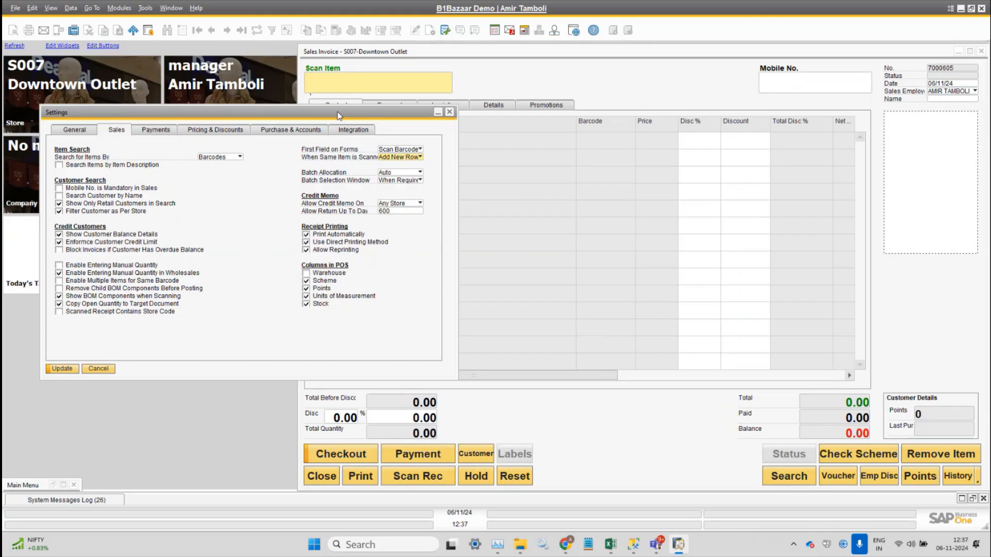
left_click_drag(338, 116, 336, 144)
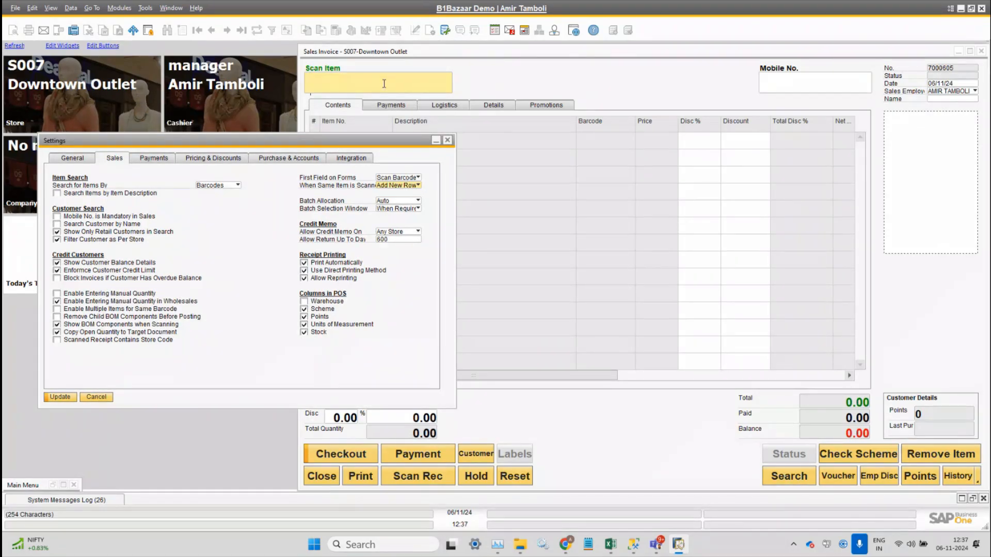
left_click_drag(338, 140, 338, 208)
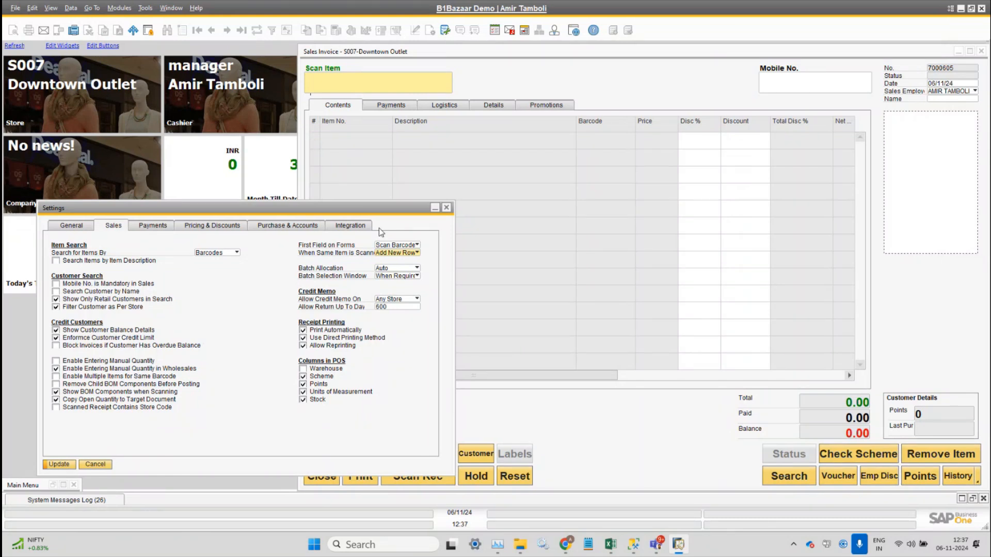
left_click(401, 252)
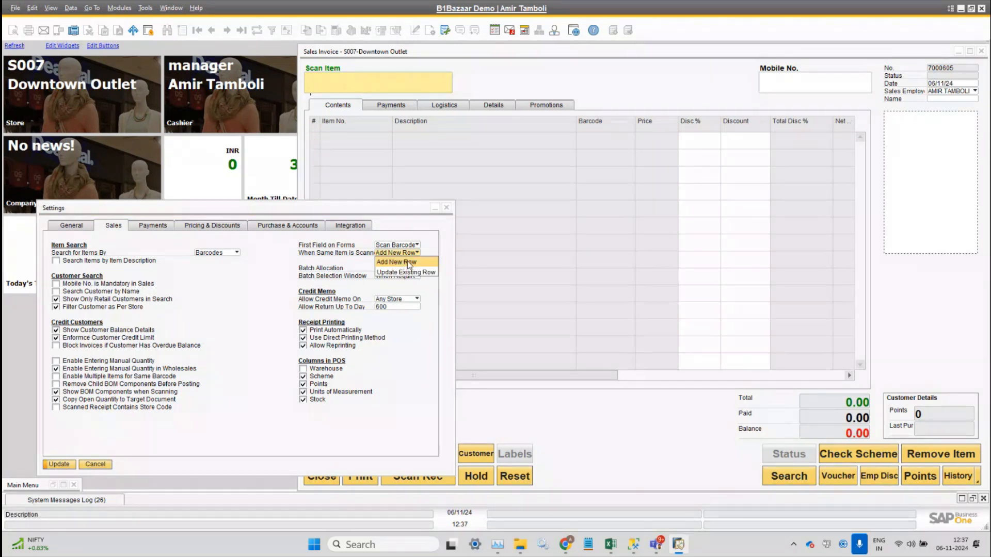
left_click(327, 135)
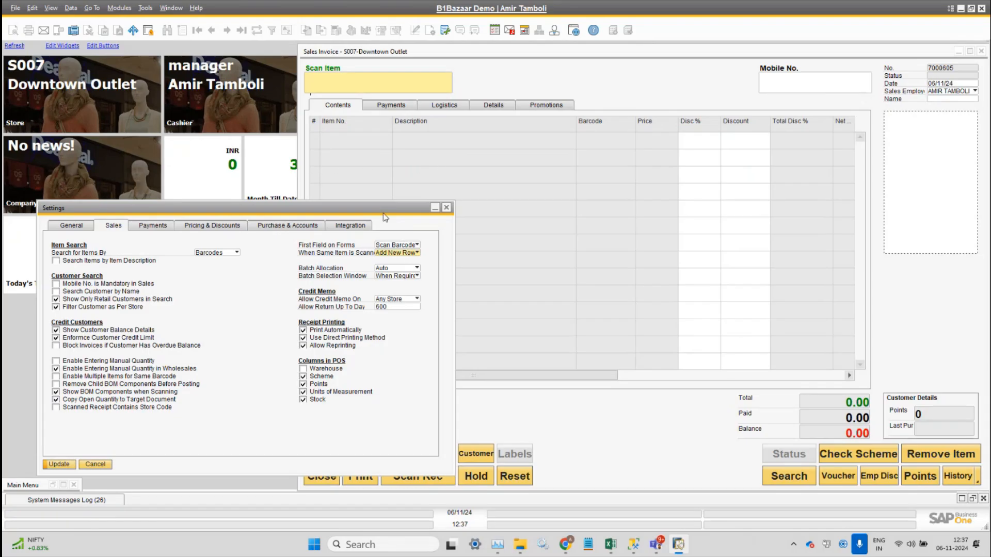
left_click(351, 78)
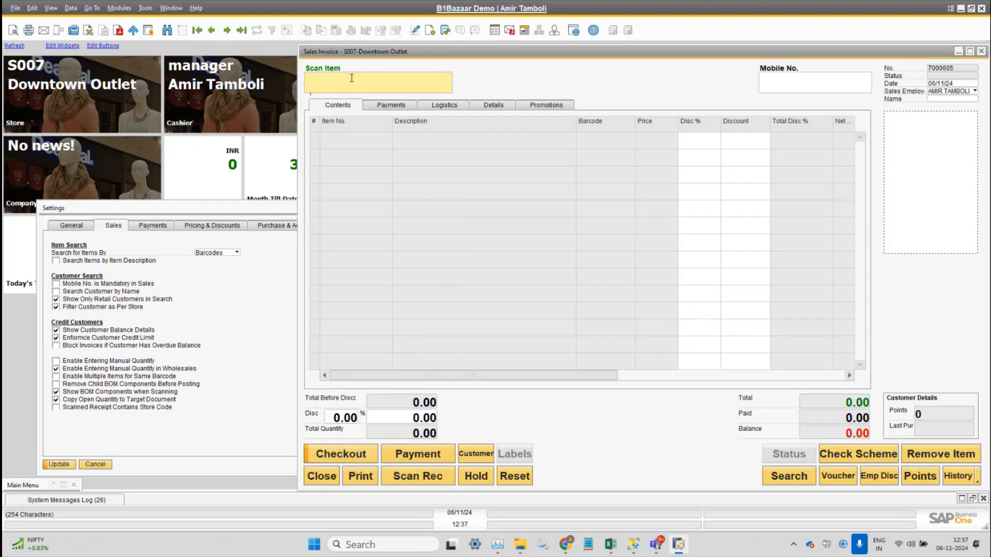
Set When Same Item is Scanned Again to Update Existing Row and maximize the Sales Invoice to show its Quantity column.
left_click(268, 214)
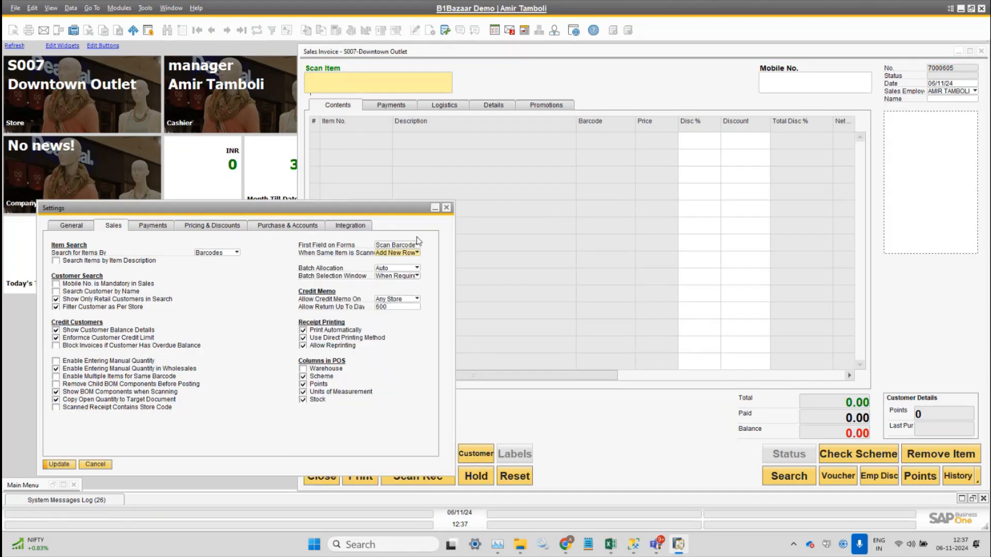
left_click(405, 253)
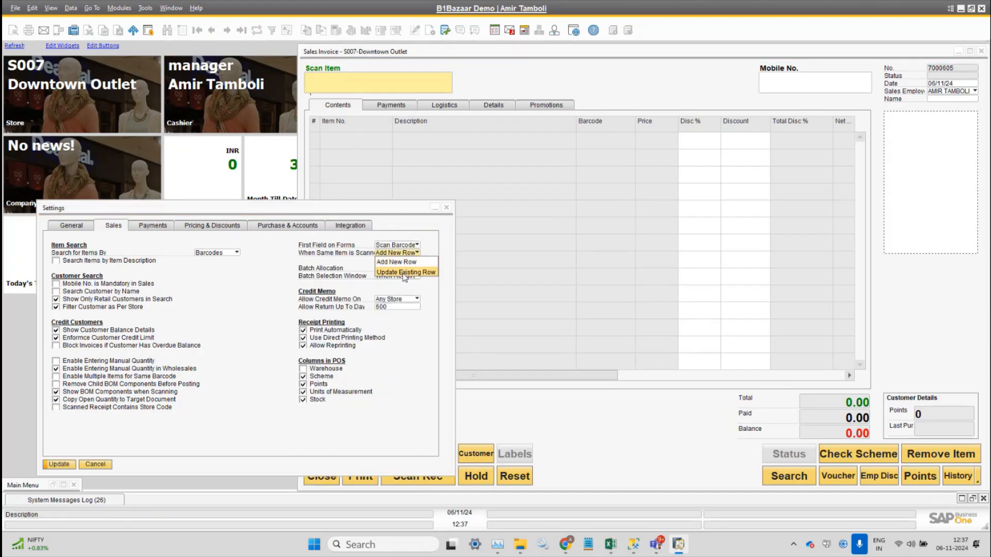
left_click(405, 272)
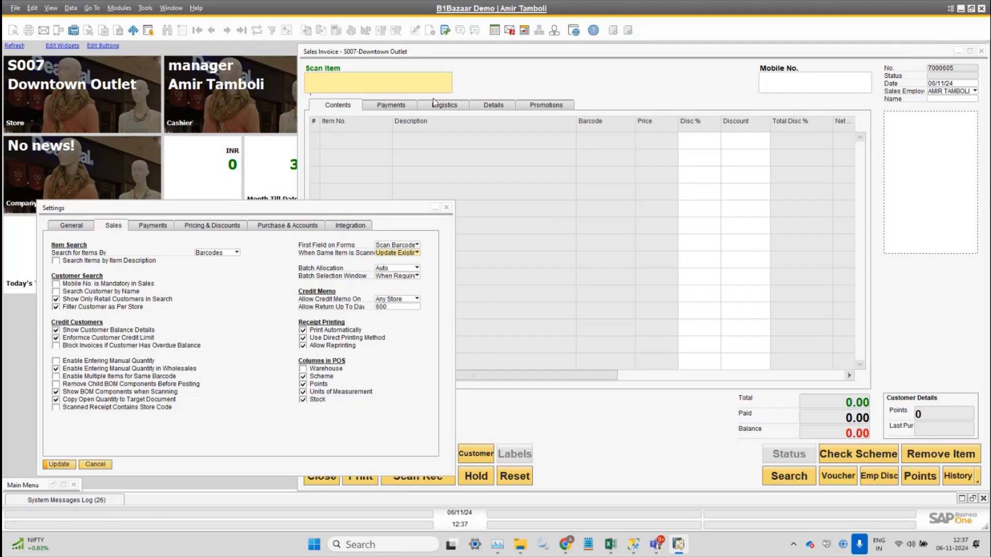
double_click(687, 54)
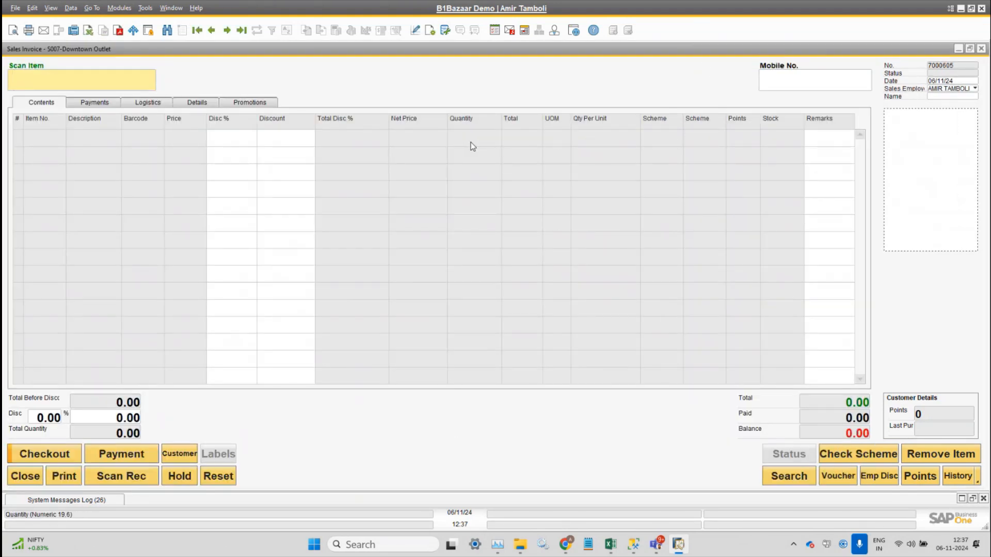
Review the Batch Allocation and Batch Selection Window settings side by side with the restored Sales Invoice.
left_click(958, 49)
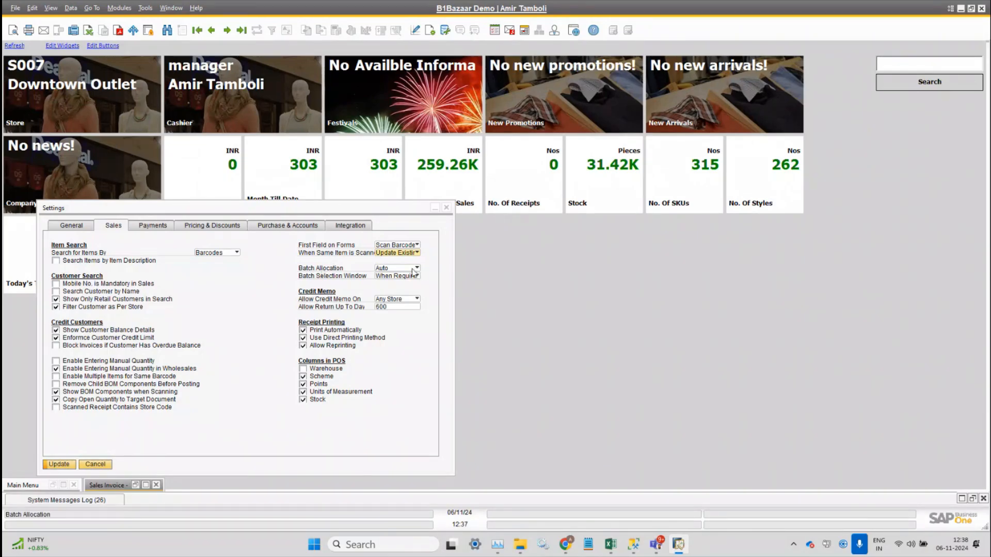
left_click(136, 485)
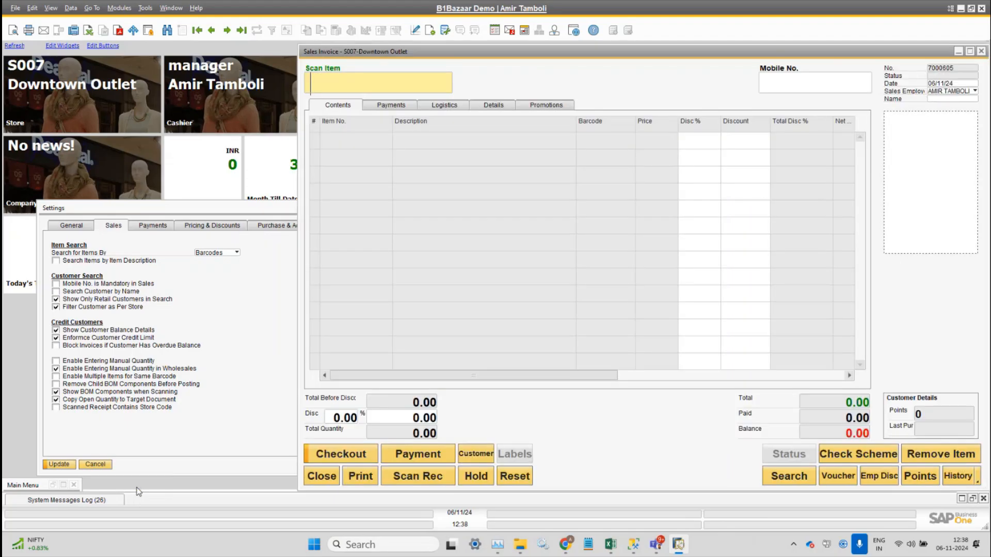
left_click(231, 210)
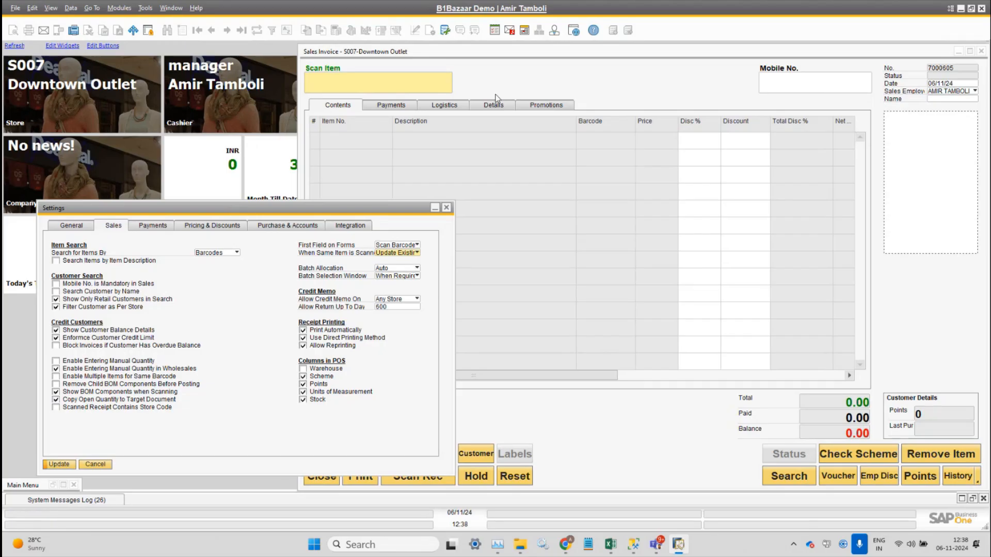
left_click(508, 71)
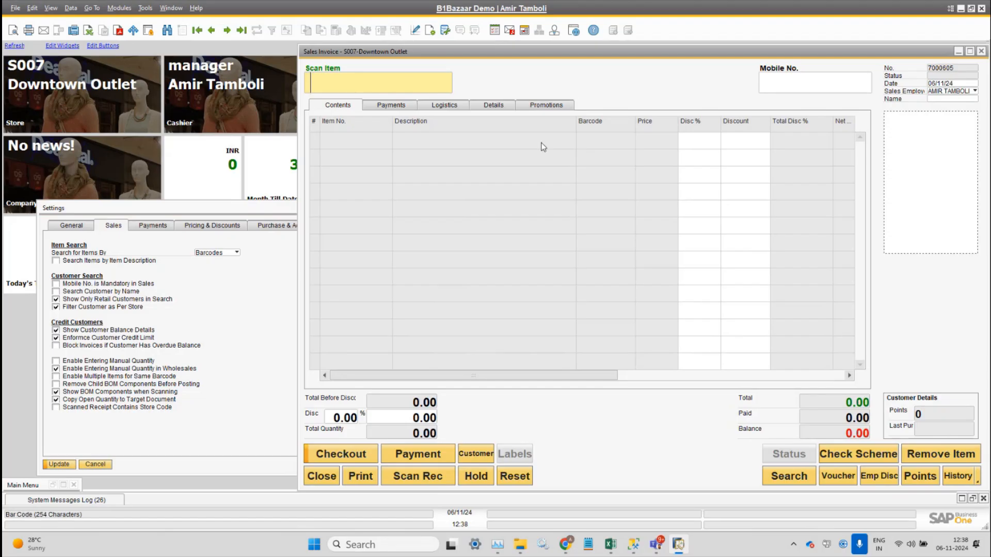
left_click(231, 207)
Select a customer for the invoice through Mobile No. and add Althrocin Syrup from the Medicine item group.
left_click(796, 86)
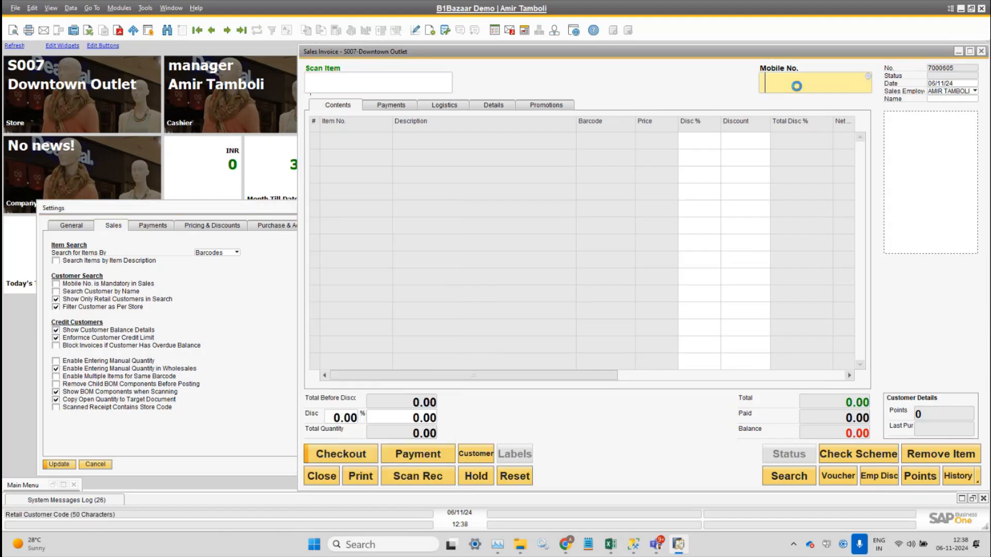
double_click(209, 94)
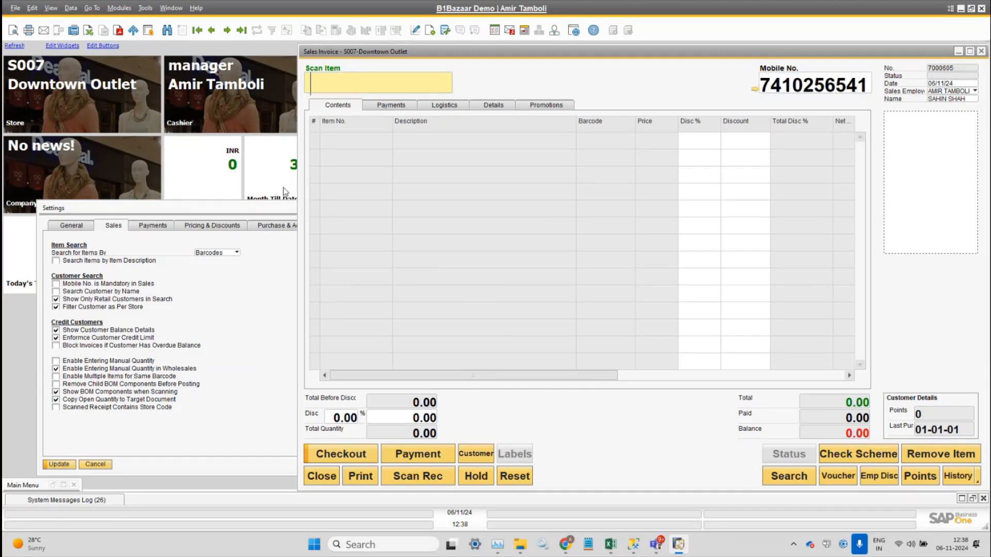
left_click(789, 477)
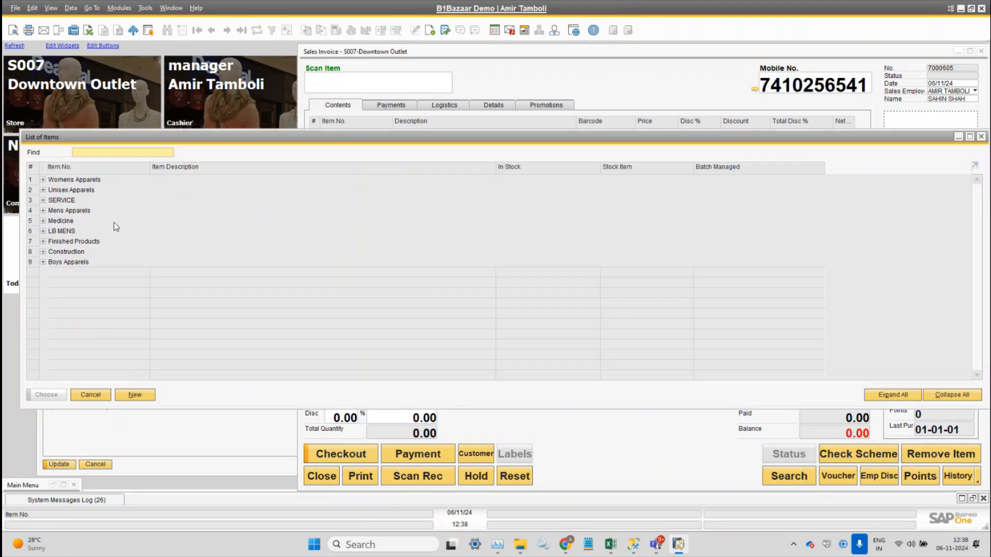
left_click(44, 222)
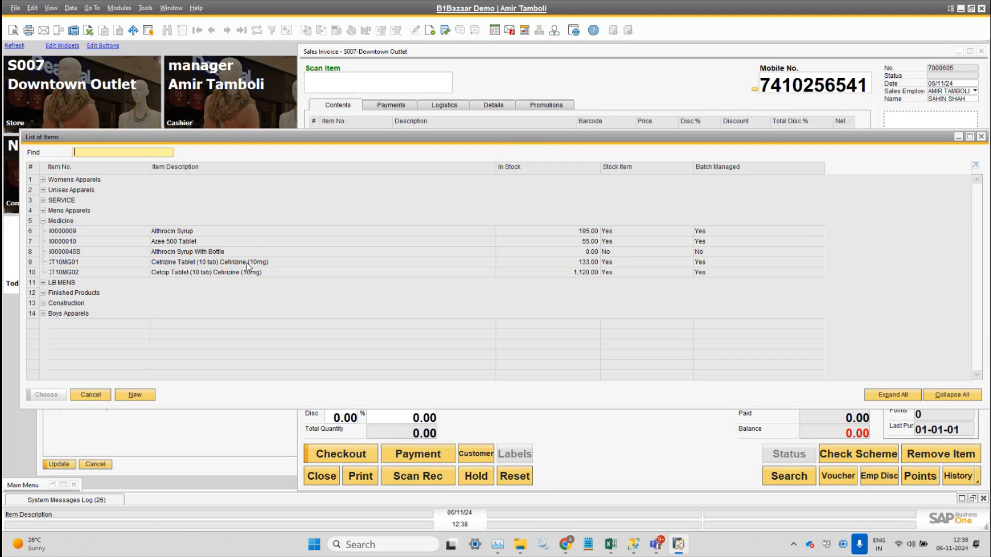
double_click(230, 231)
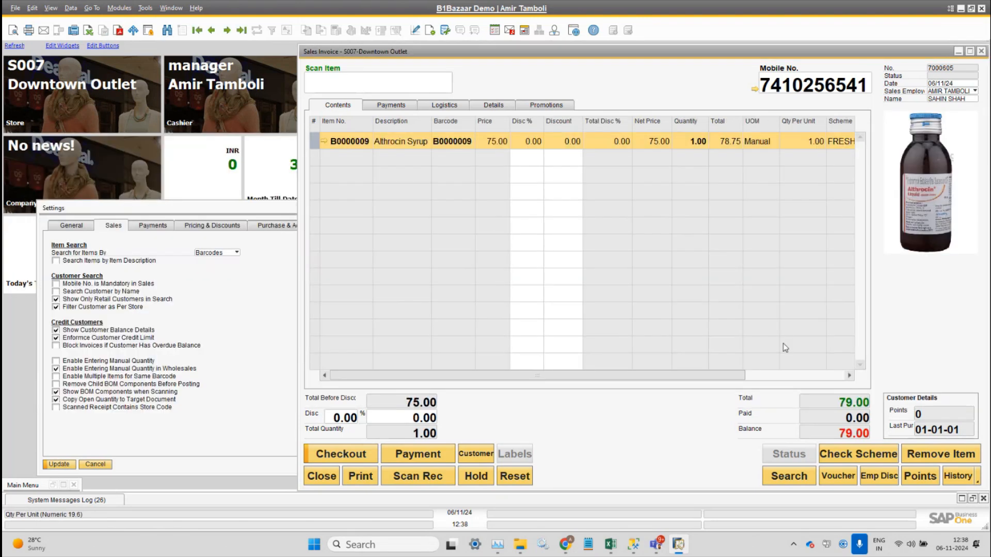
Maximize the Sales Invoice, copy the Althrocin Syrup item number B0000009 into Scan Item and submit it.
double_click(603, 55)
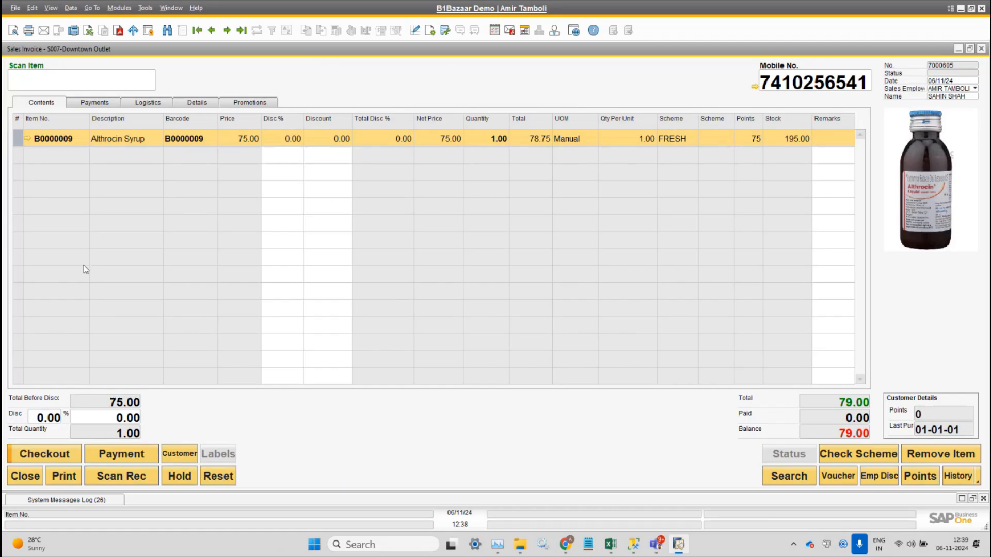
right_click(71, 147)
left_click(80, 152)
right_click(144, 87)
left_click(146, 88)
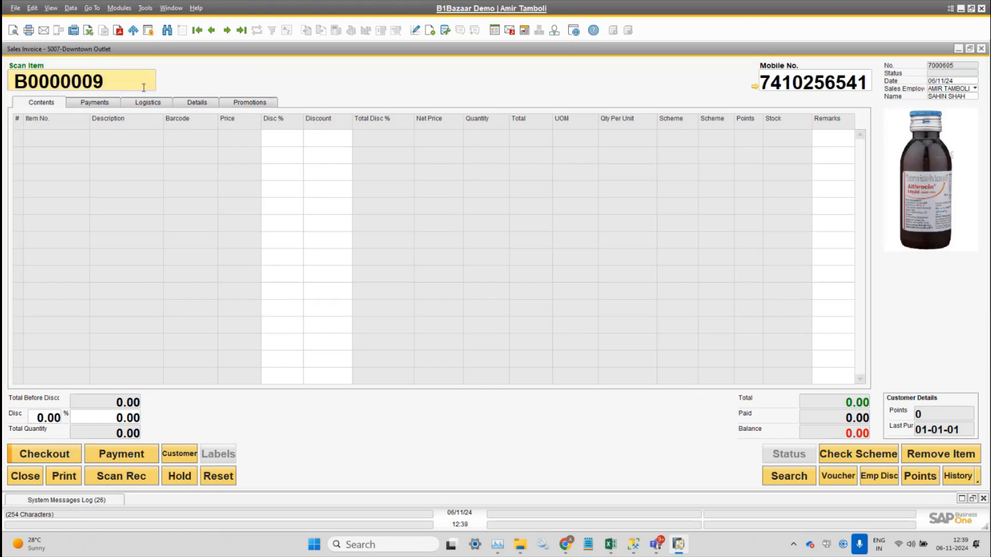
key("Return")
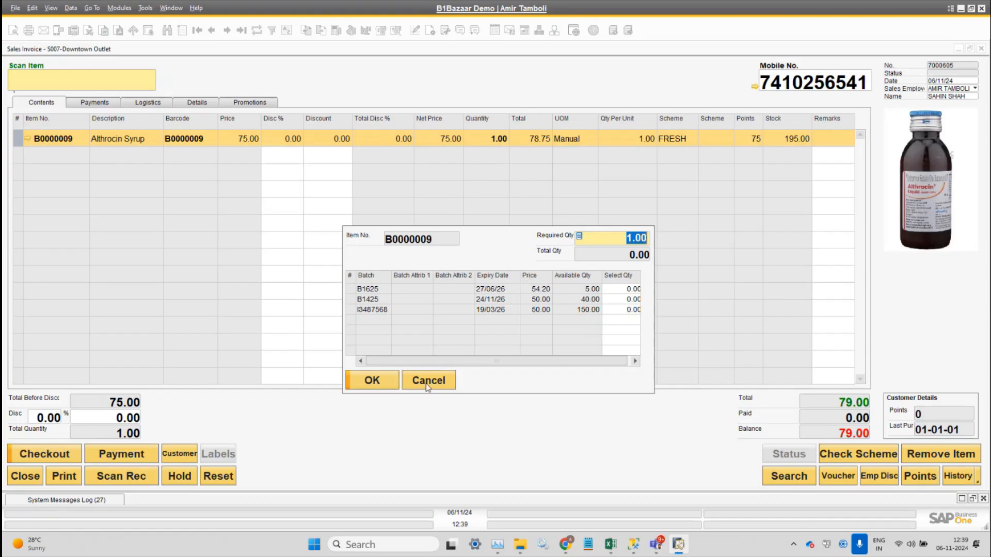
Allocate a quantity of 1 from batch B1425 to item B0000009 and update the batch selection.
left_click(626, 300)
type("1")
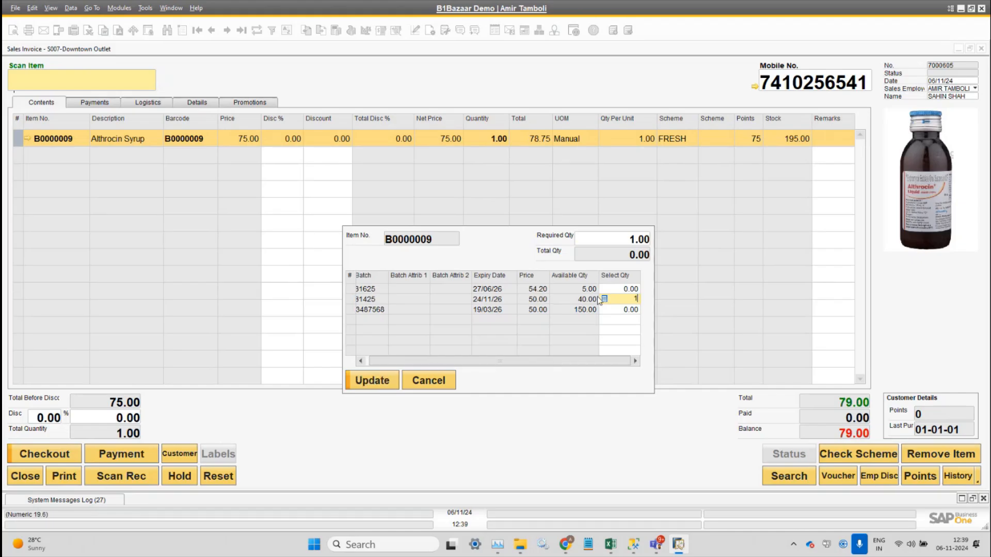
left_click(371, 384)
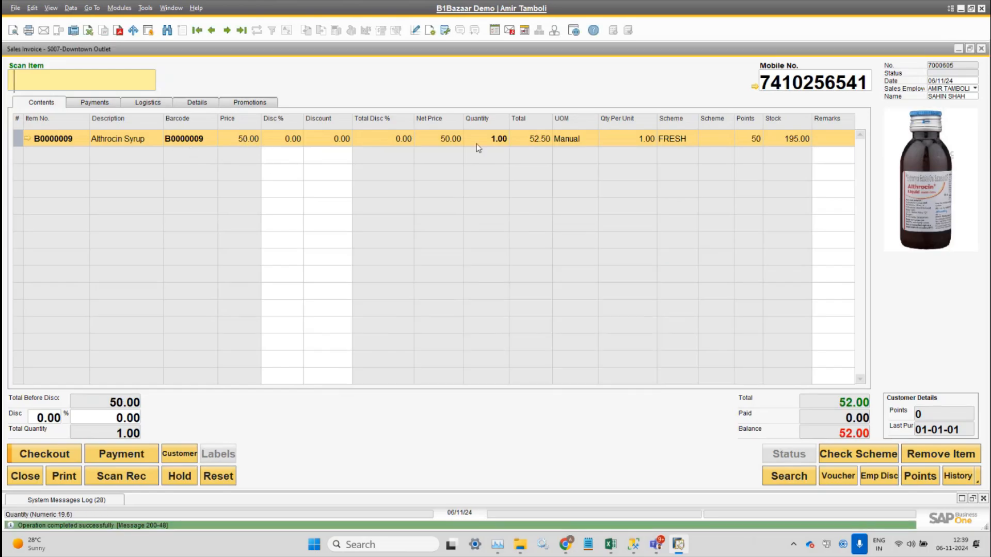
Minimize the invoice, move the Settings window up and examine the Batch Allocation and Batch Selection Window options.
left_click(958, 48)
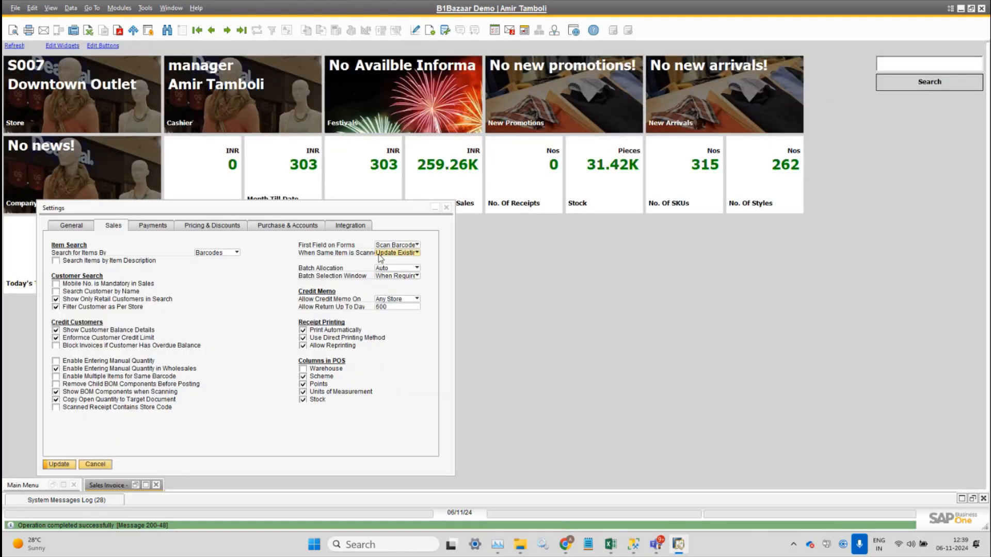
left_click_drag(371, 212, 384, 167)
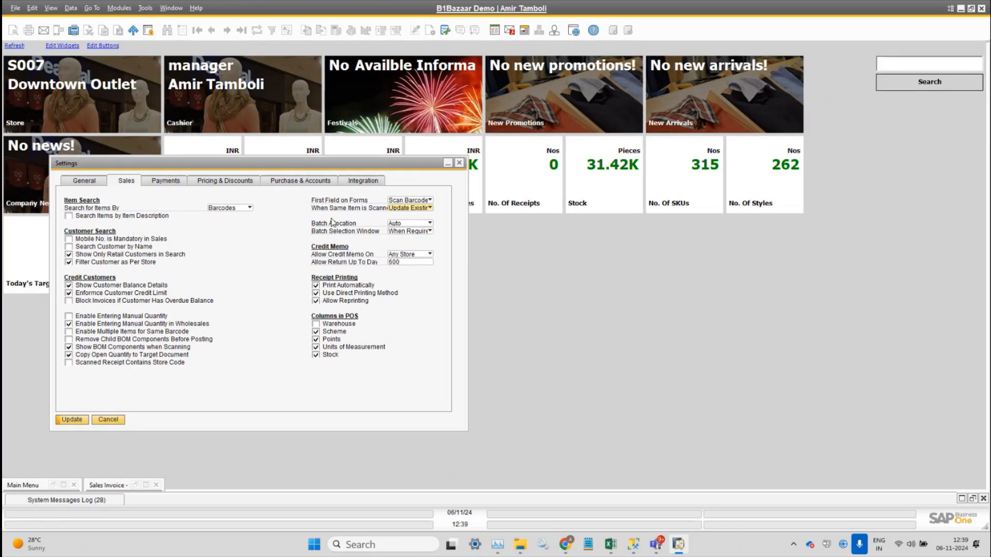
left_click(418, 223)
left_click(417, 227)
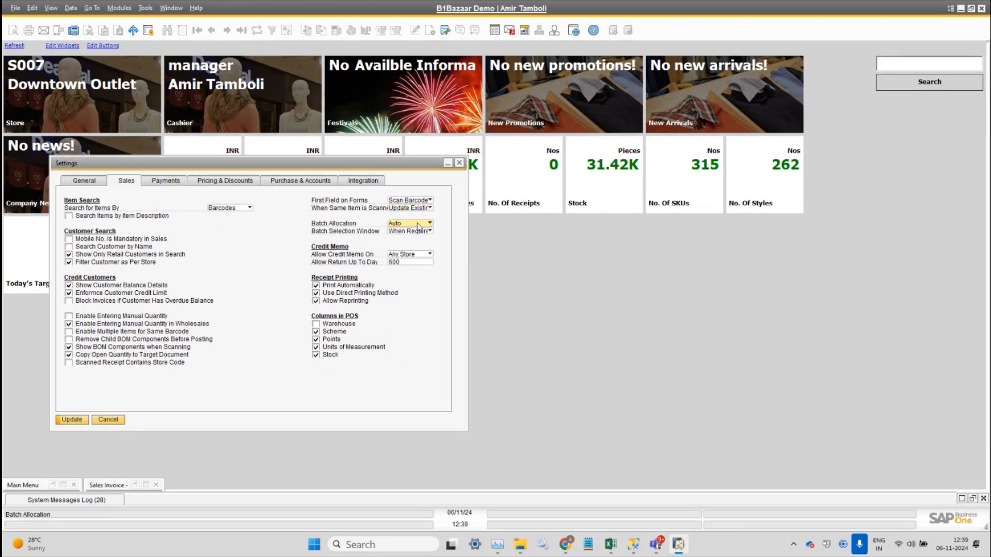
left_click(423, 223)
left_click(422, 223)
left_click(421, 231)
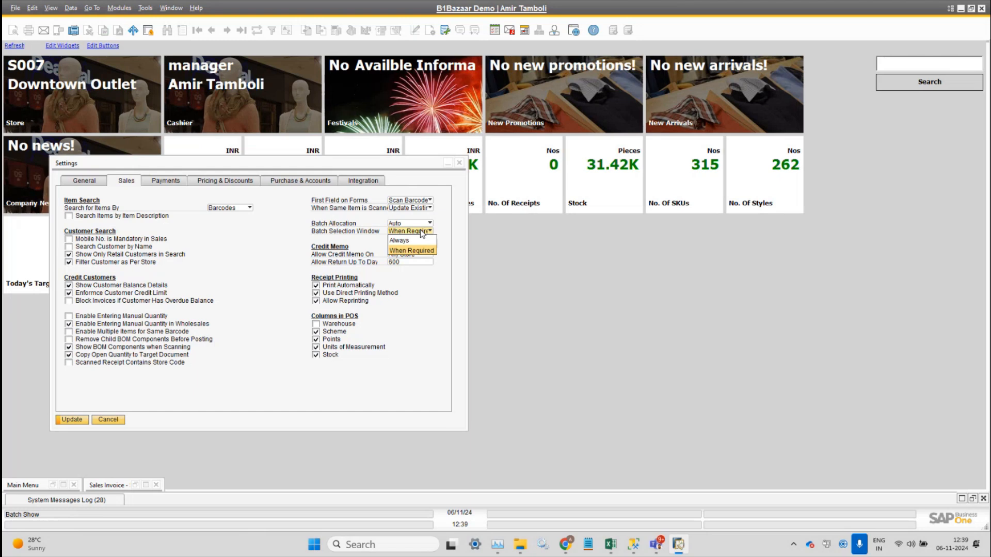
left_click(357, 235)
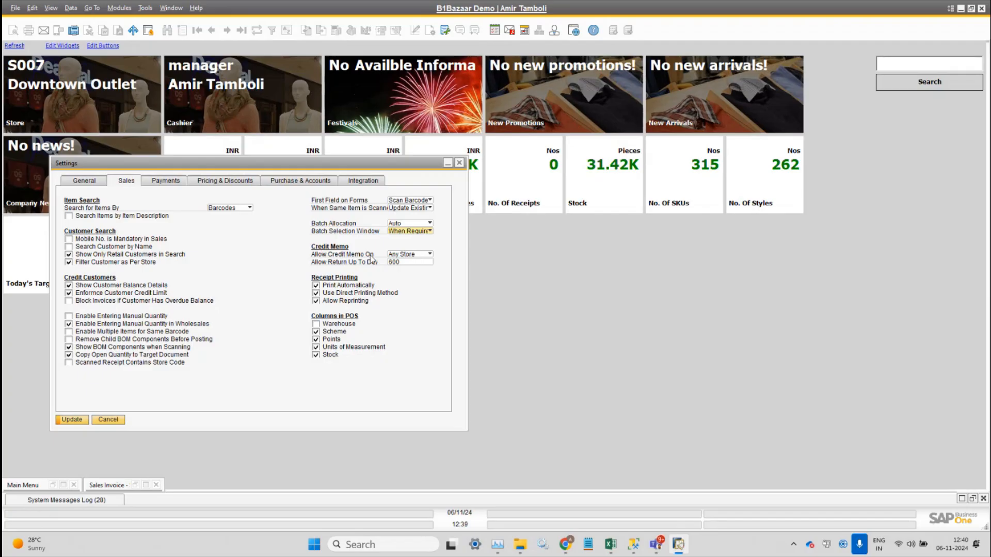
Review the Allow Credit Memo On options and set it to Same Store Only.
left_click(417, 255)
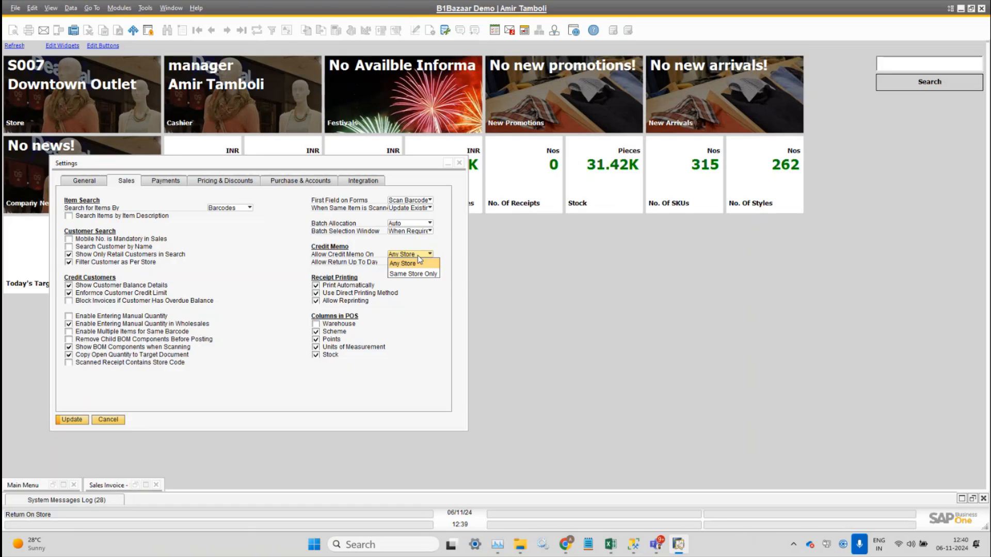
left_click(365, 243)
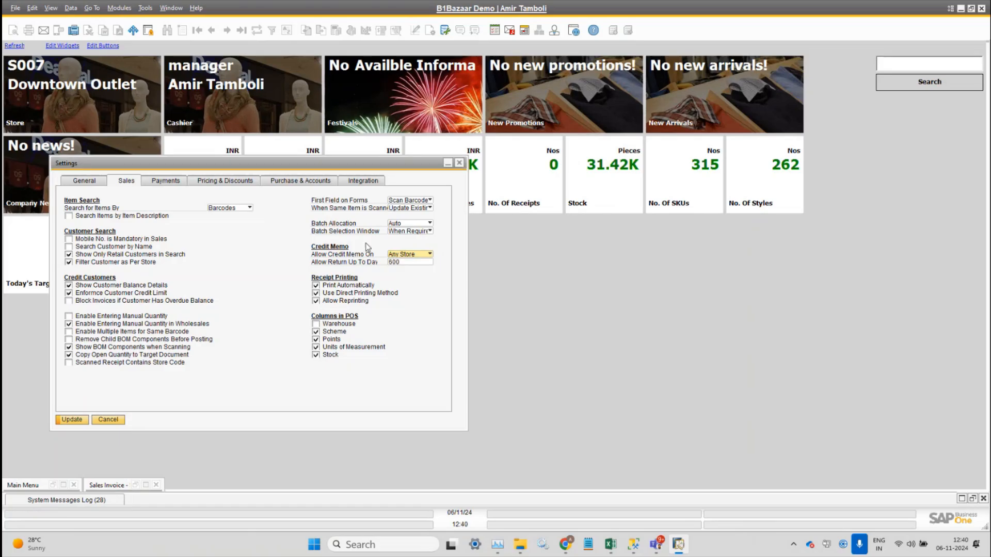
left_click(406, 256)
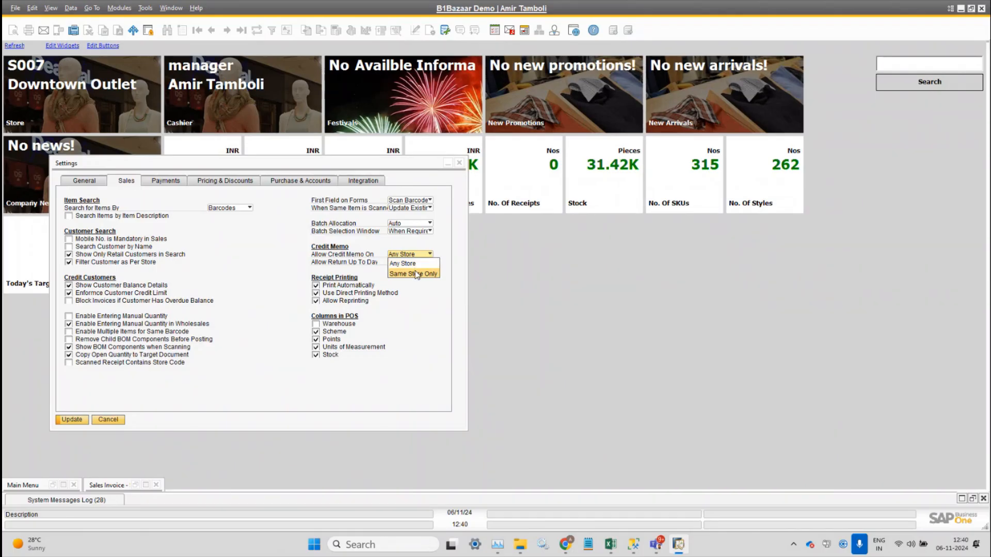
left_click(417, 274)
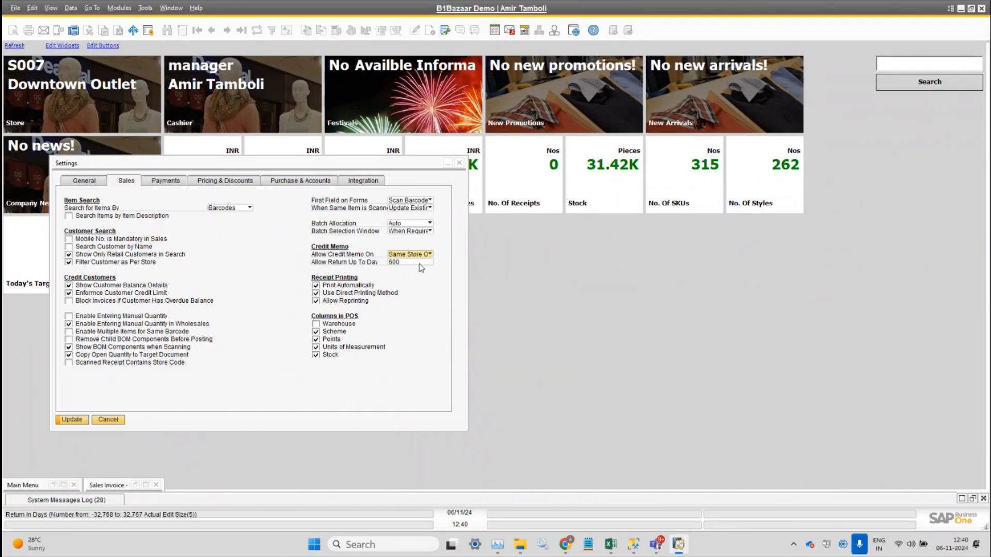
left_click(419, 256)
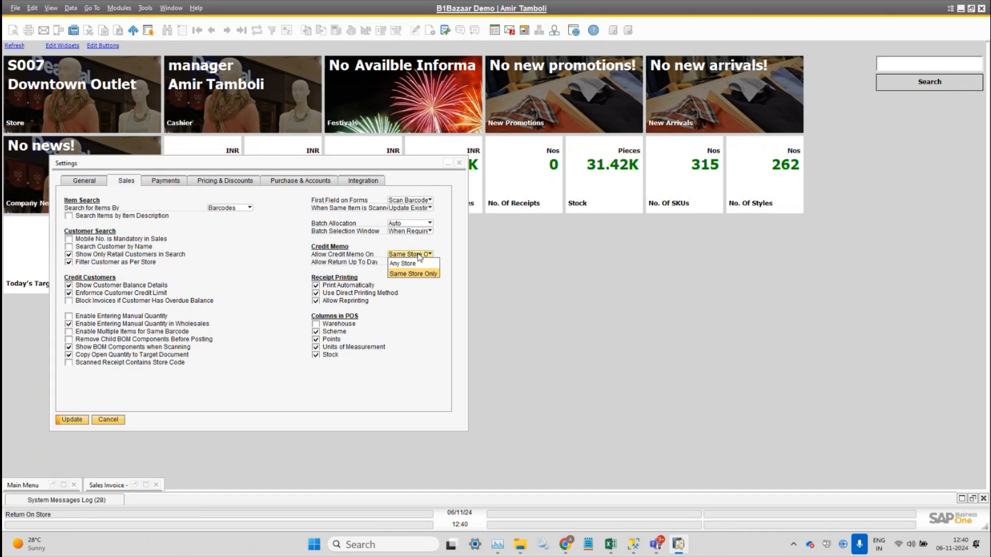
left_click(420, 274)
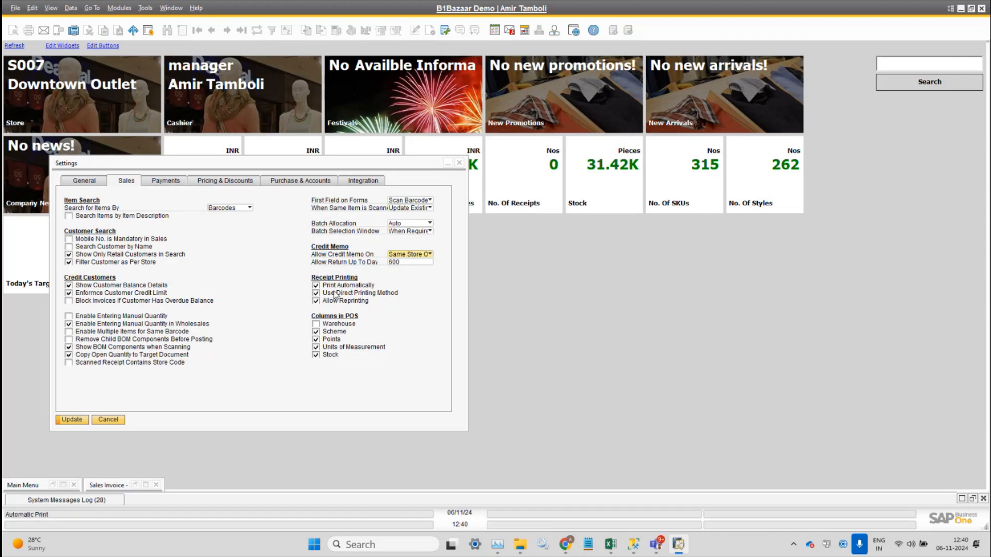
Compare the Columns in POS settings with the columns of the maximized Sales Invoice, and minimize the invoice again.
left_click(138, 487)
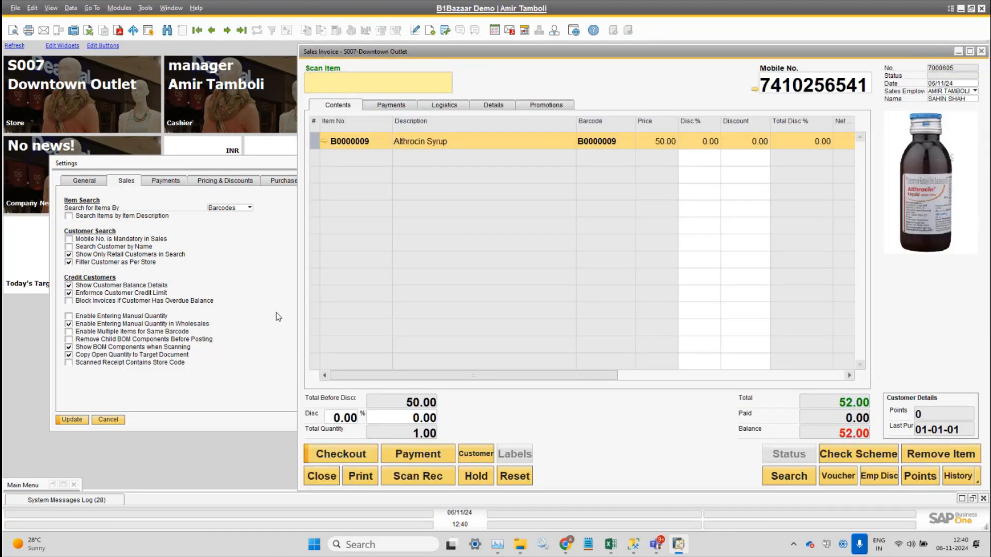
left_click(255, 279)
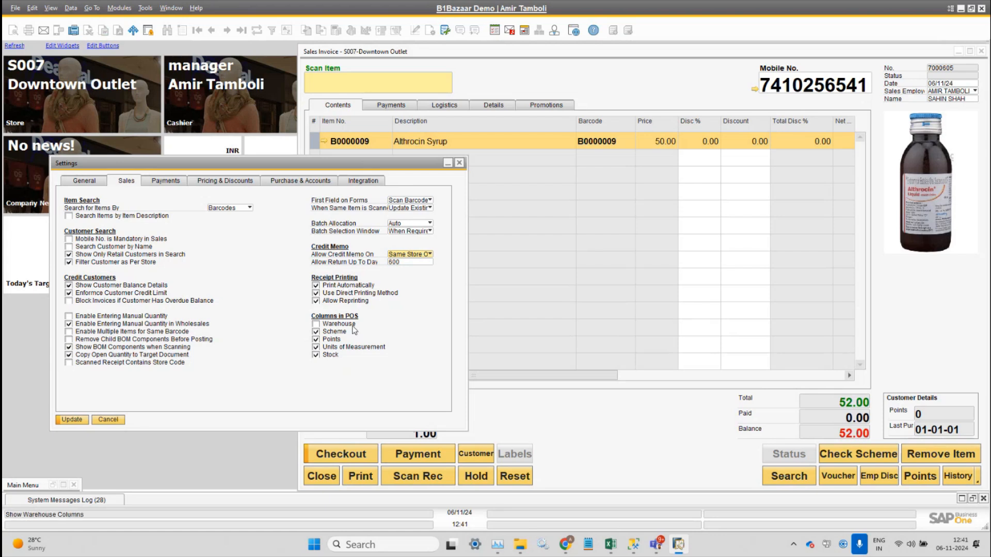
left_click(710, 60)
double_click(708, 55)
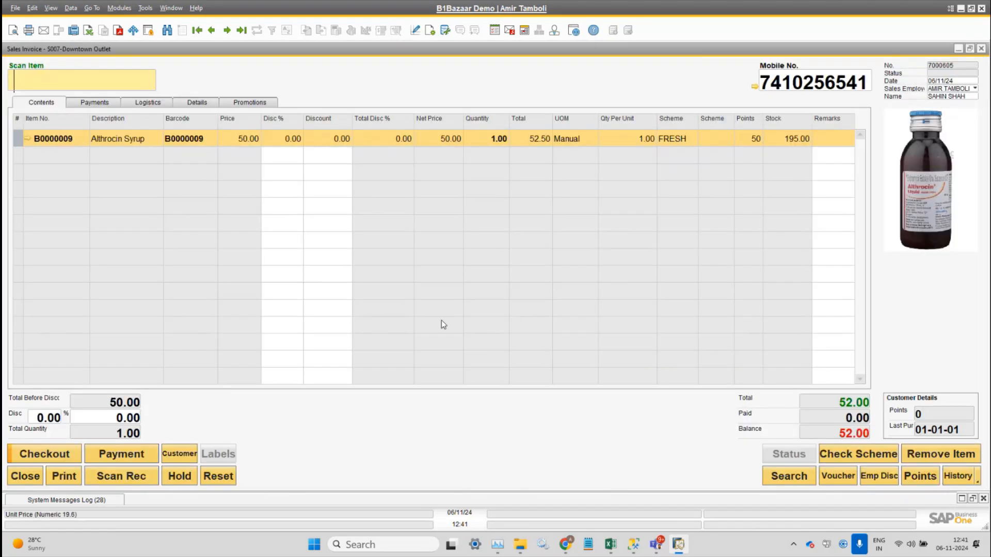
left_click(959, 49)
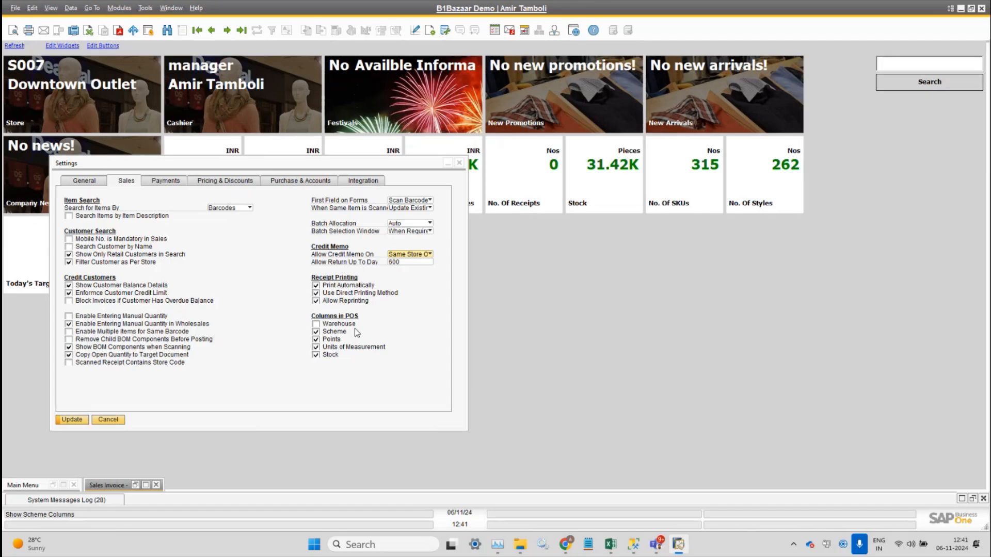
Turn off the Scheme, Points, Units of Measurement and Stock columns under Columns in POS.
left_click(324, 333)
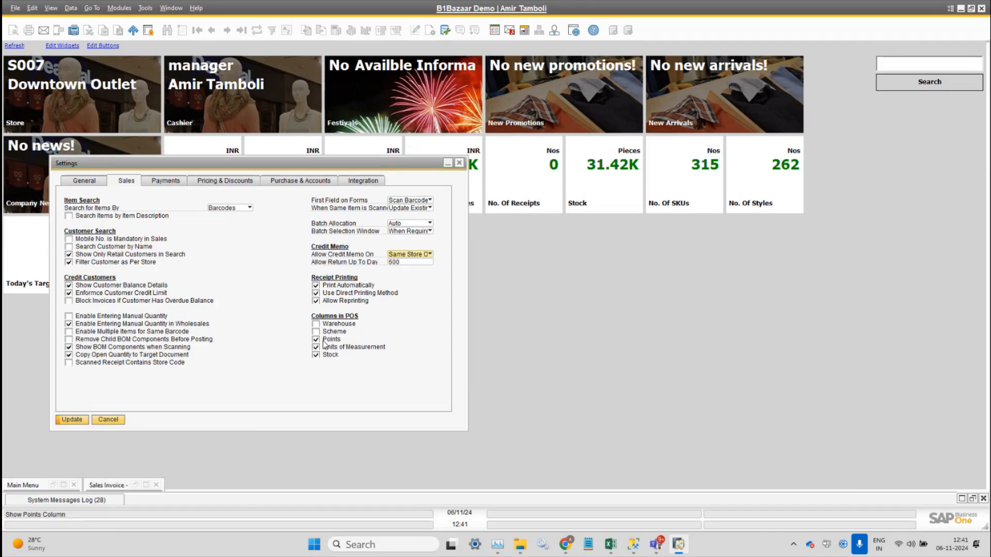
left_click(324, 341)
left_click(345, 351)
Check the Show Colors and Show Sizes attributes in the general settings against the maximized invoice's item columns.
left_click(79, 180)
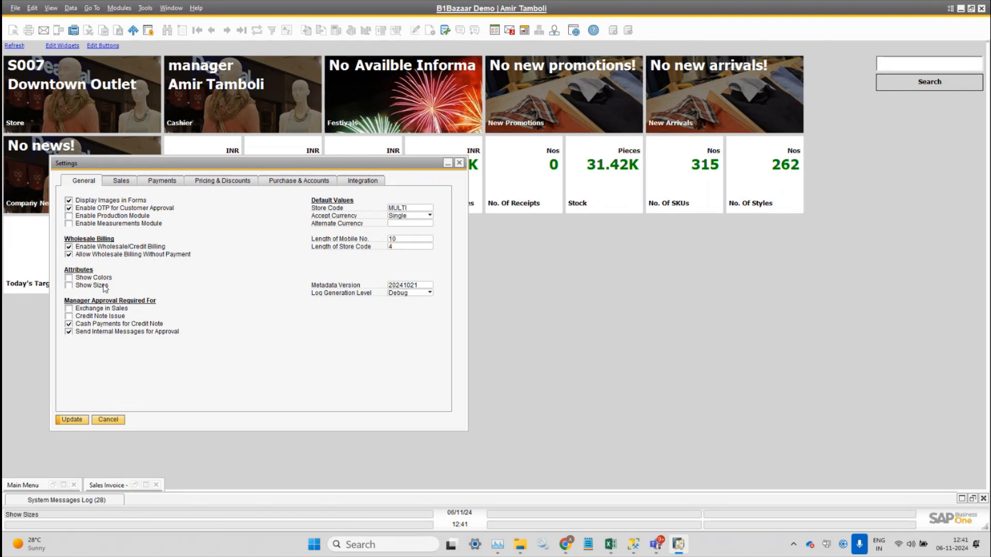
left_click(135, 485)
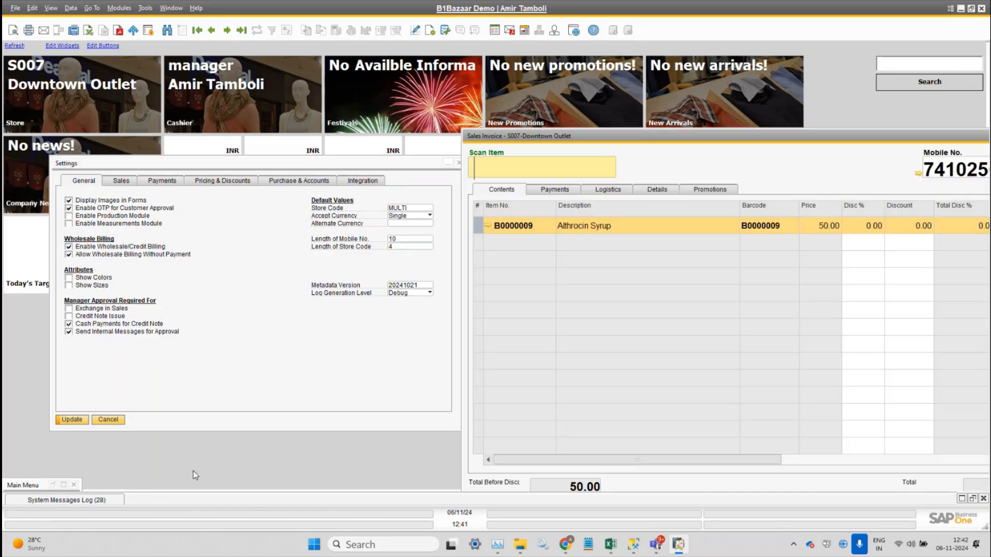
double_click(744, 137)
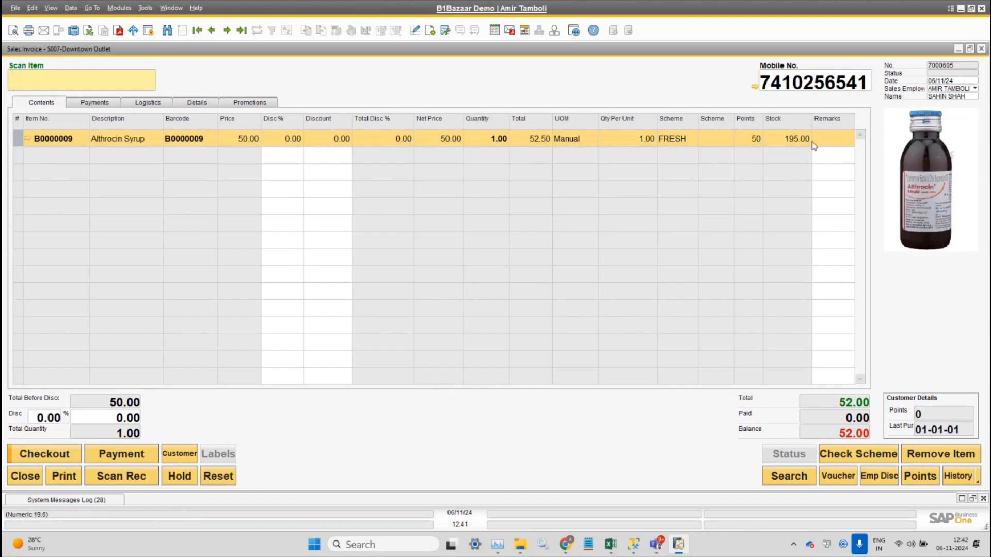
Close the Sales Invoice and return to the Sales settings.
left_click(35, 476)
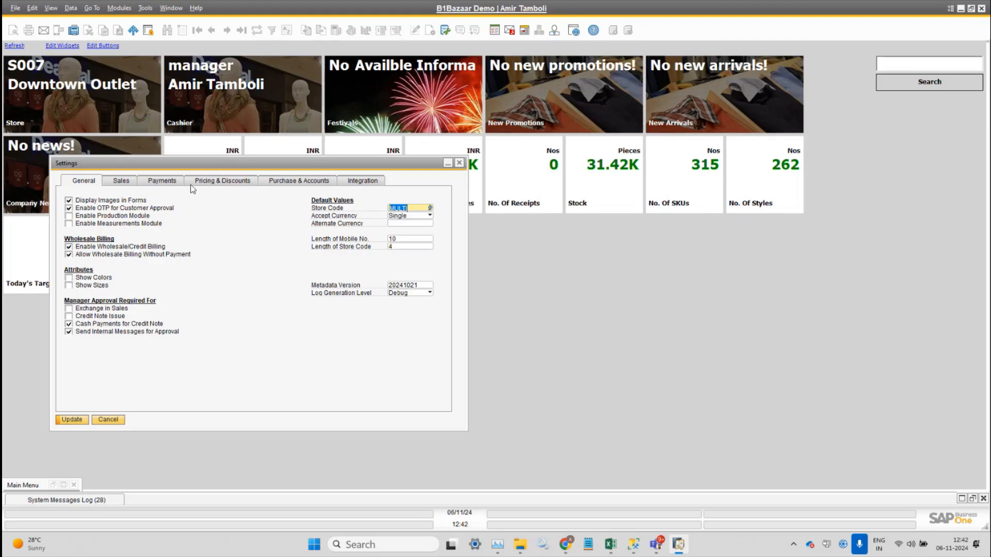
left_click(121, 181)
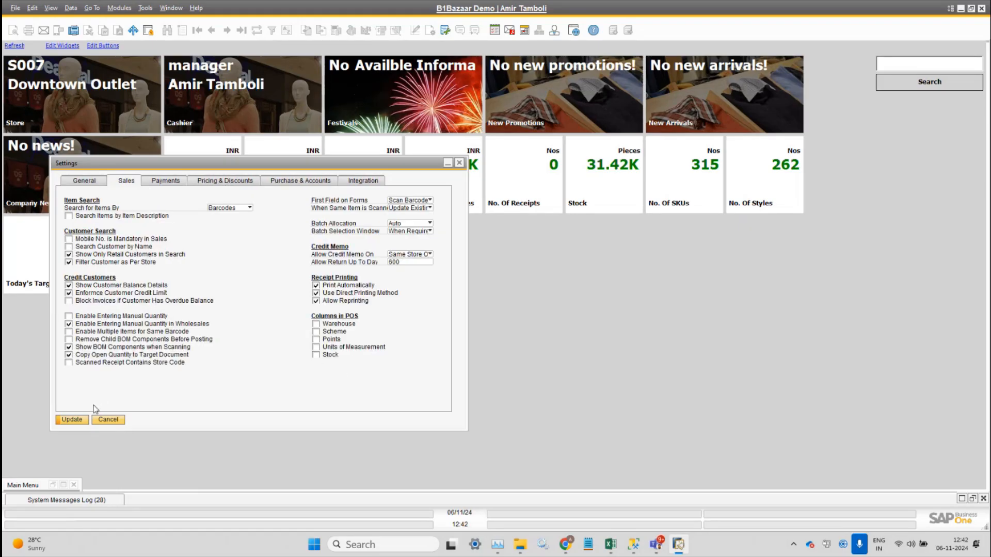
Enable the Bank Check and Bank Transfer payment types in the Payments settings and save the change.
left_click(164, 181)
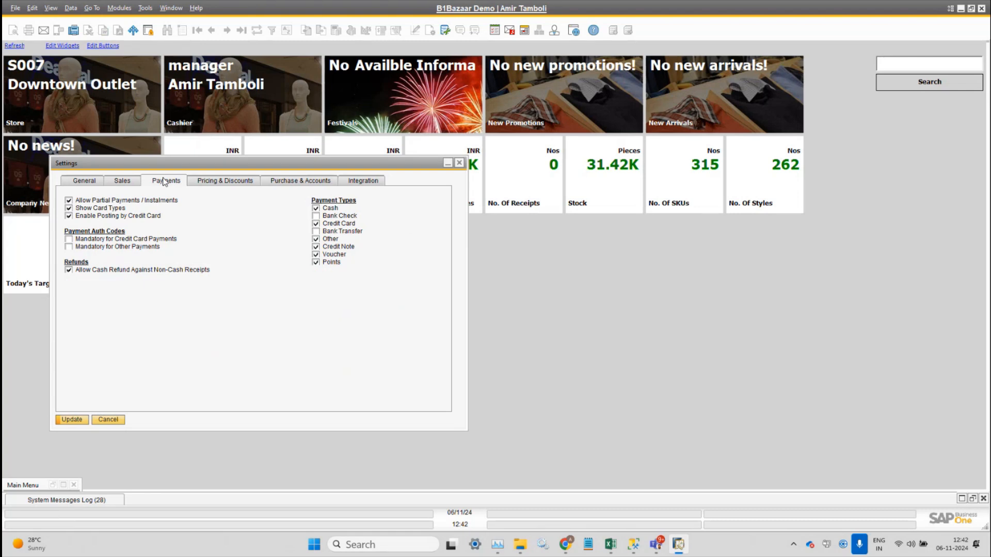
left_click(356, 215)
left_click(335, 232)
left_click_drag(301, 169, 395, 138)
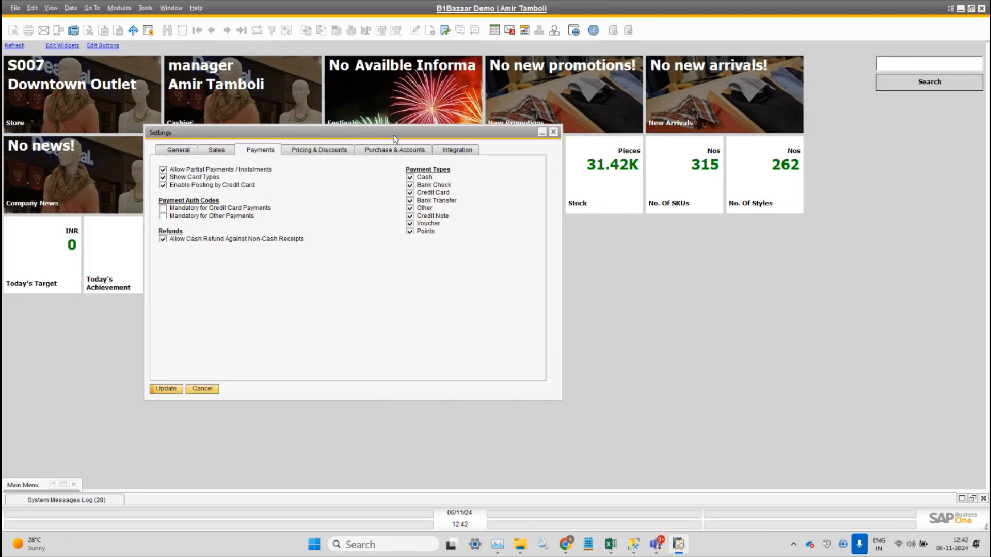
left_click(119, 8)
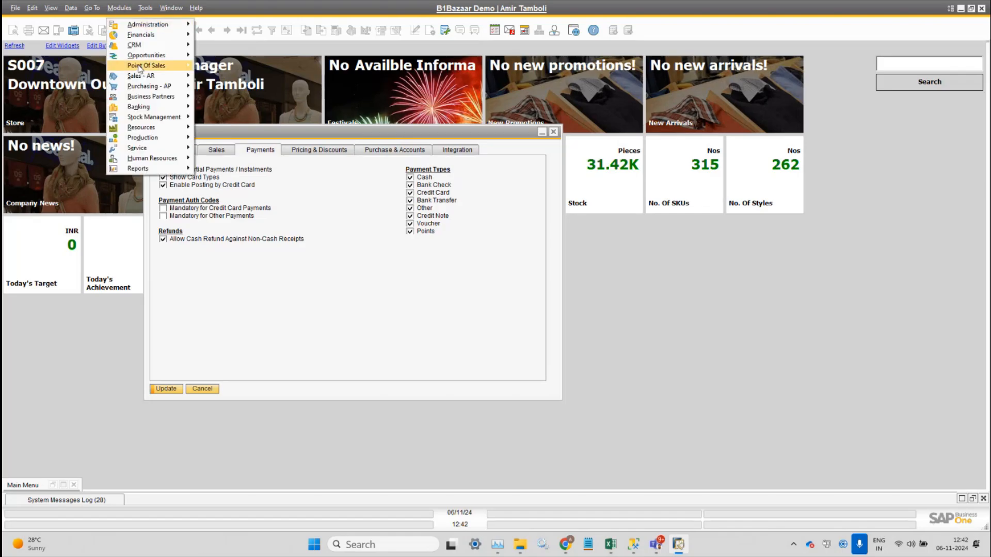
mouse_move(139, 69)
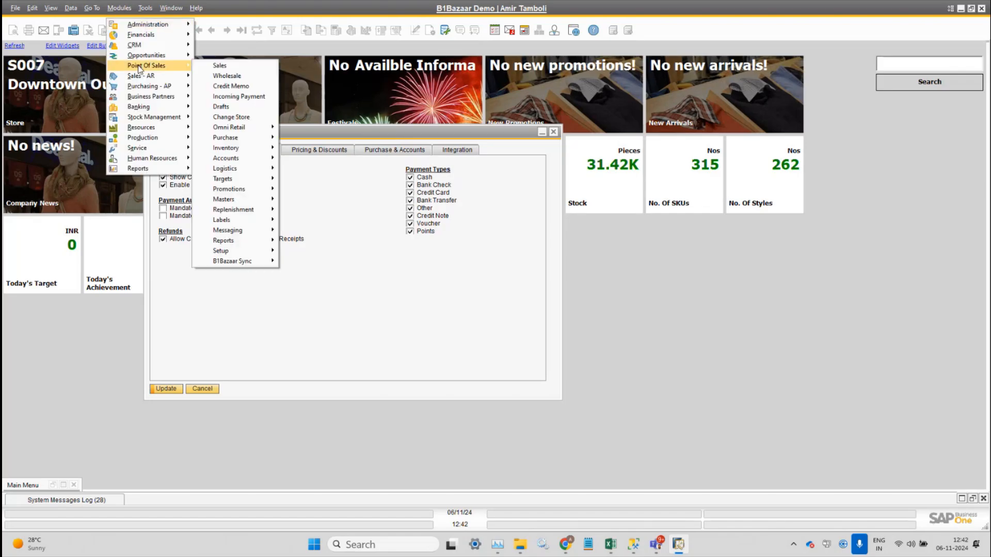
left_click(172, 391)
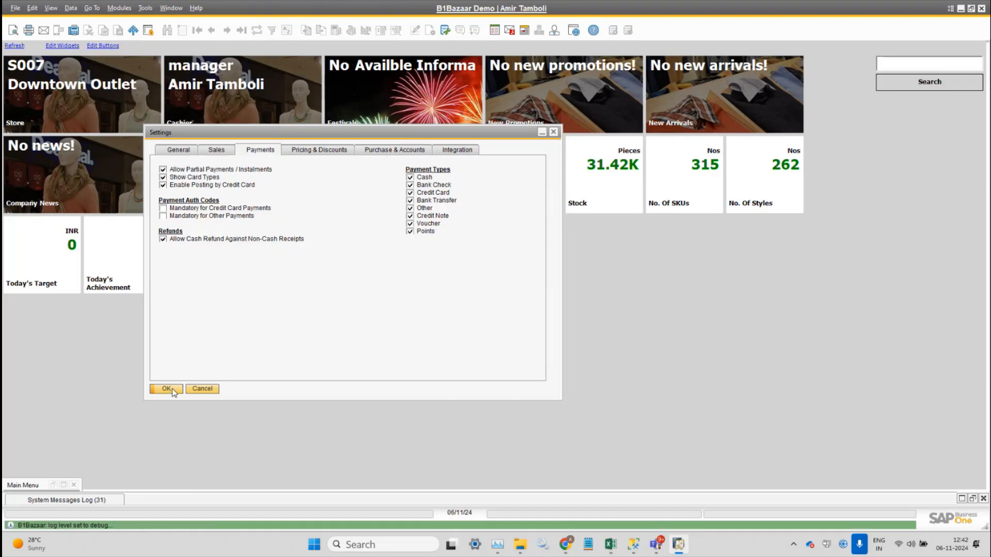
Open a Point of Sales sales invoice and compare its payment form with the payment types in the Payments settings.
left_click(119, 8)
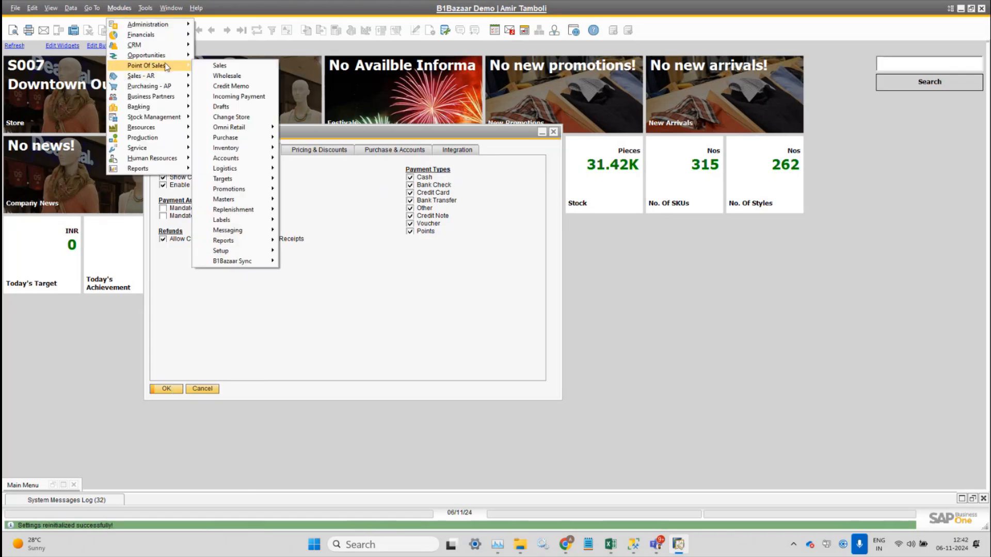
left_click(232, 70)
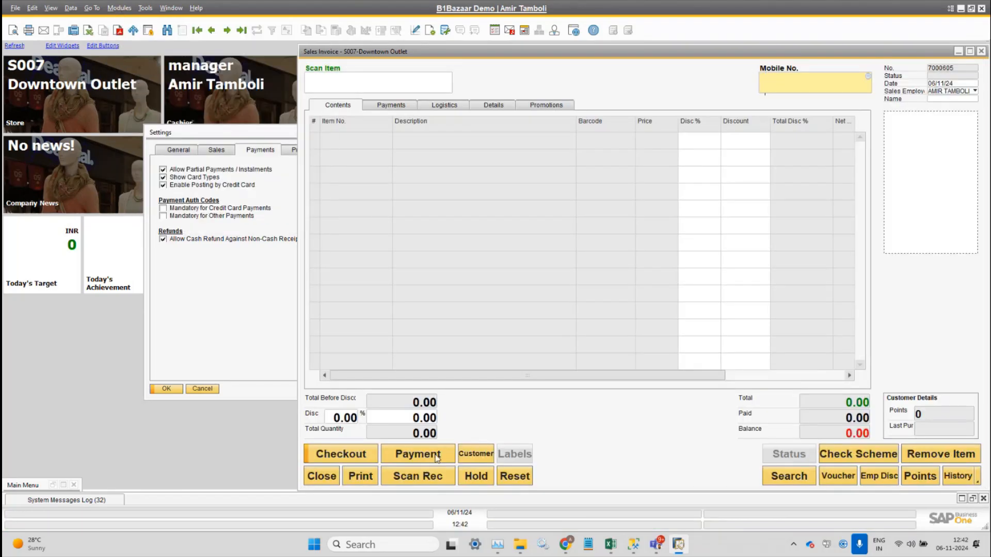
left_click(417, 454)
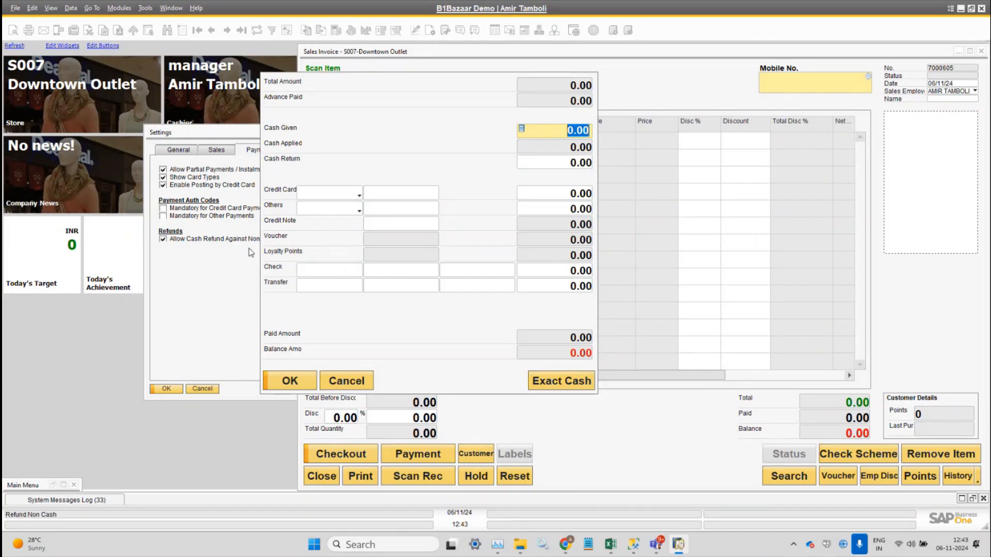
left_click(363, 386)
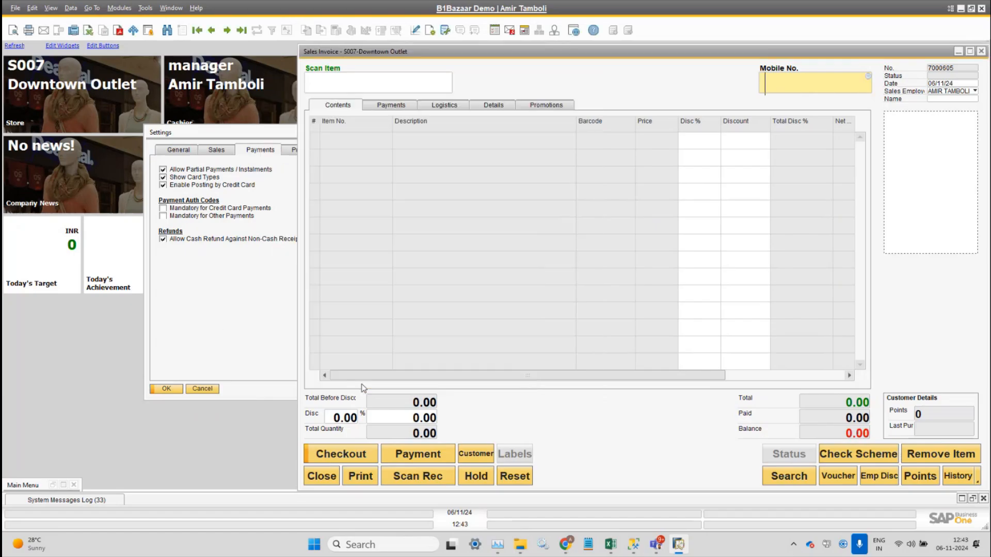
left_click(228, 321)
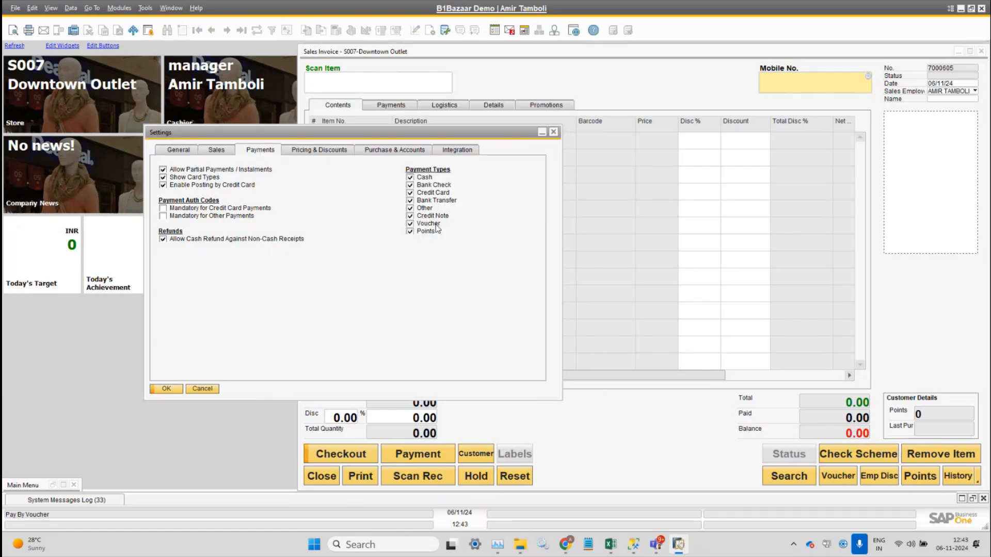
Save the payment types with Bank Check enabled and recheck the invoice's payment form against them.
left_click(436, 187)
left_click(174, 389)
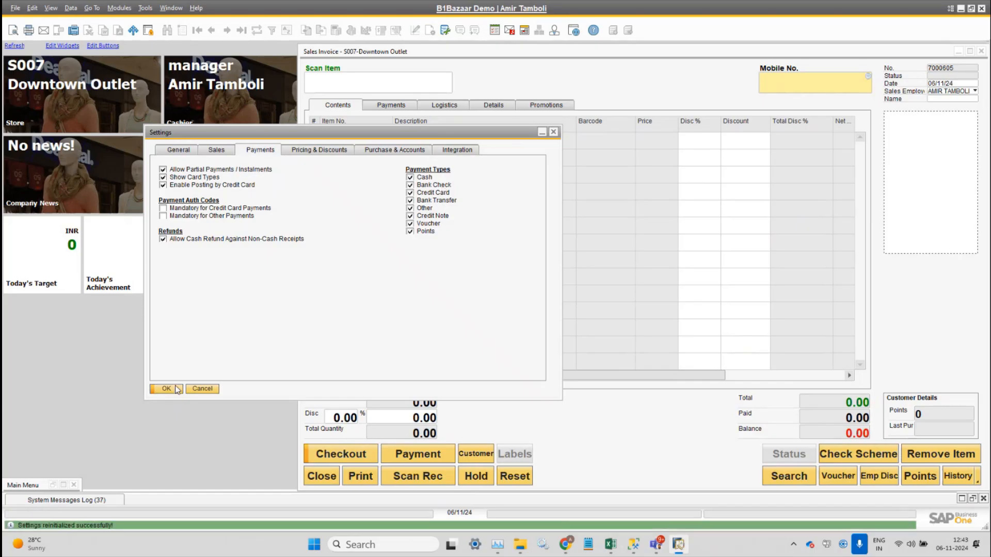
left_click(435, 461)
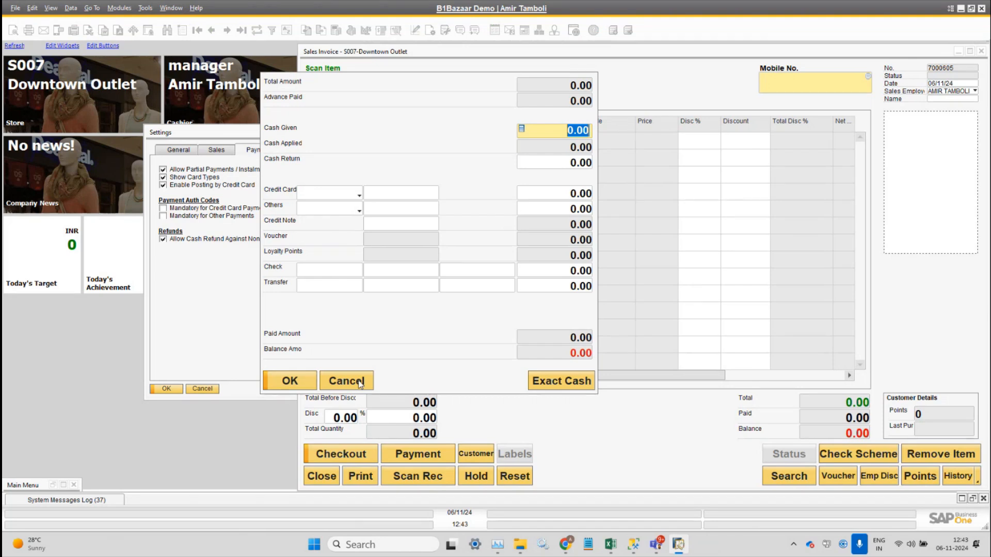
left_click(360, 382)
left_click(257, 316)
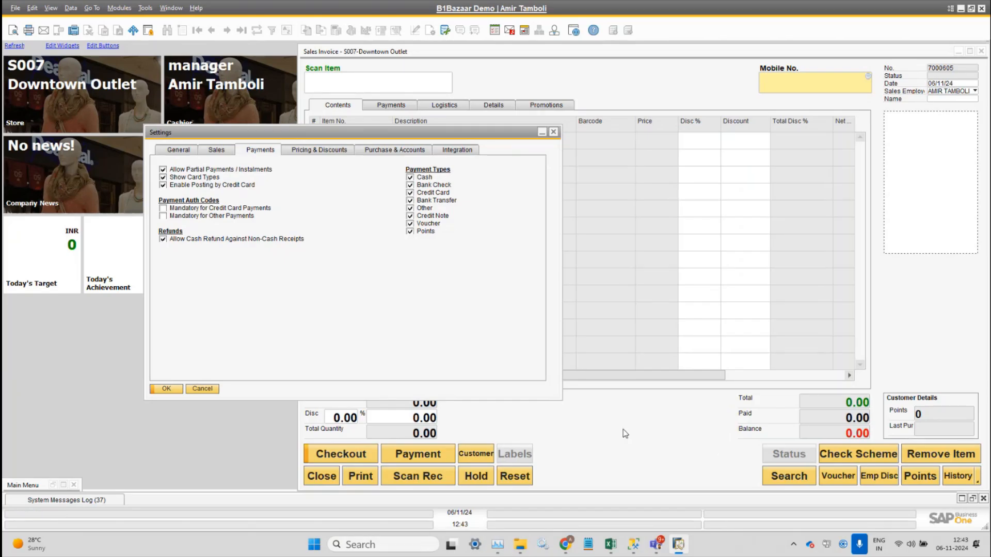
Examine the credit card machine choices in the invoice's payment form against the Show Card Types and Enable Posting by Credit Card settings.
left_click(419, 454)
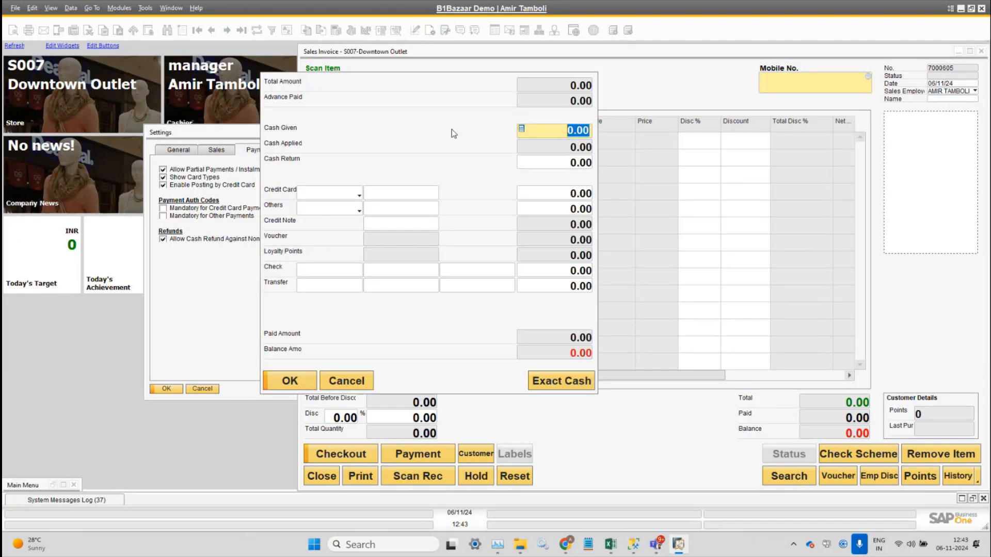
left_click(335, 195)
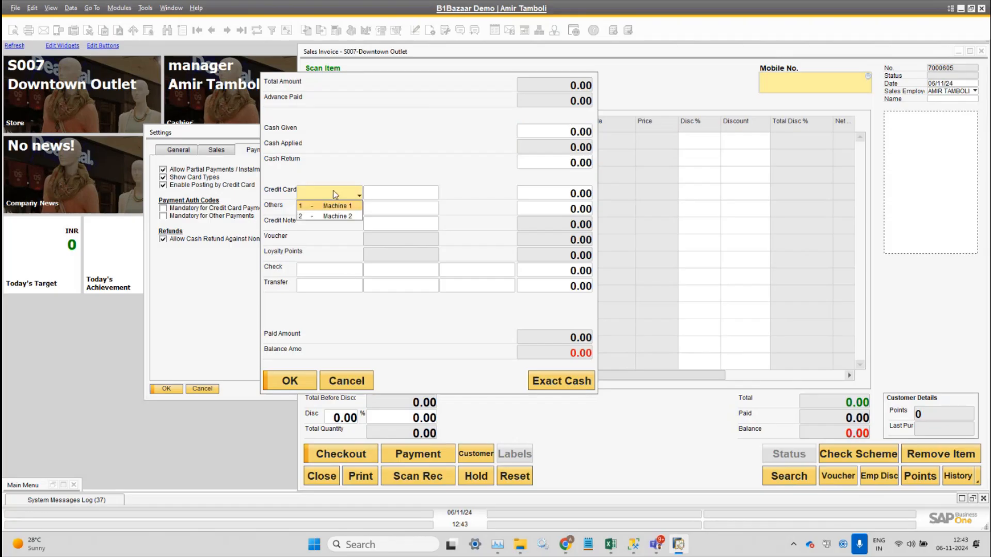
left_click(219, 281)
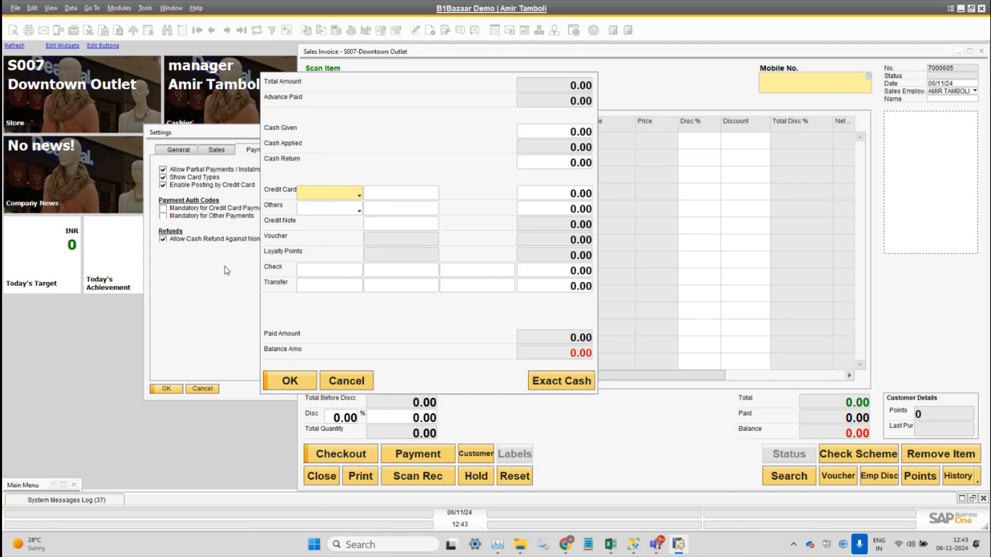
left_click(357, 385)
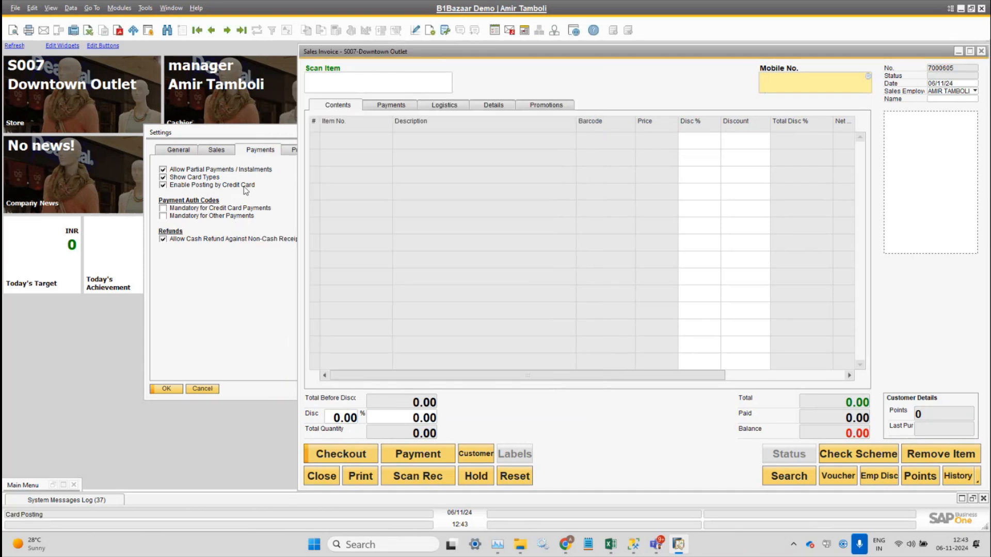
left_click(410, 454)
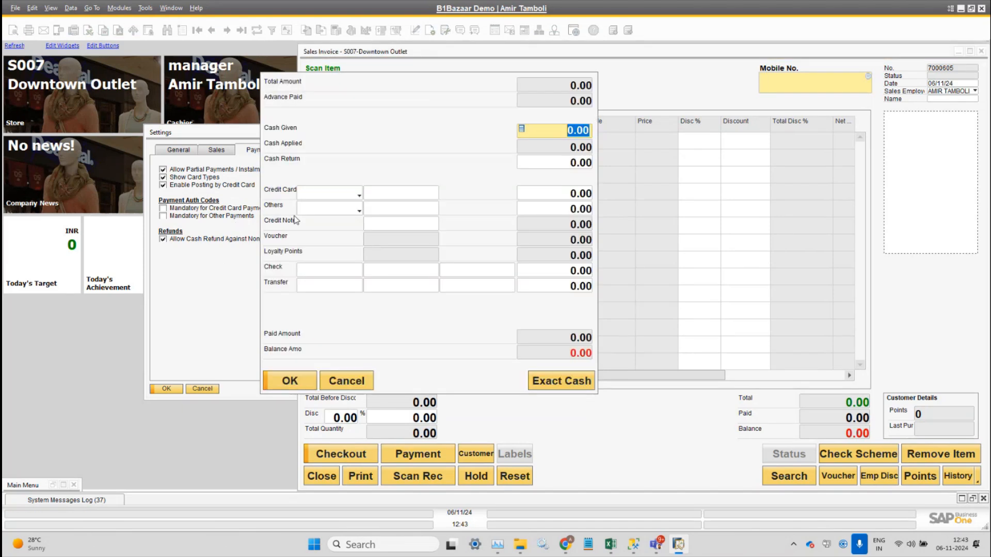
left_click(334, 196)
left_click(211, 309)
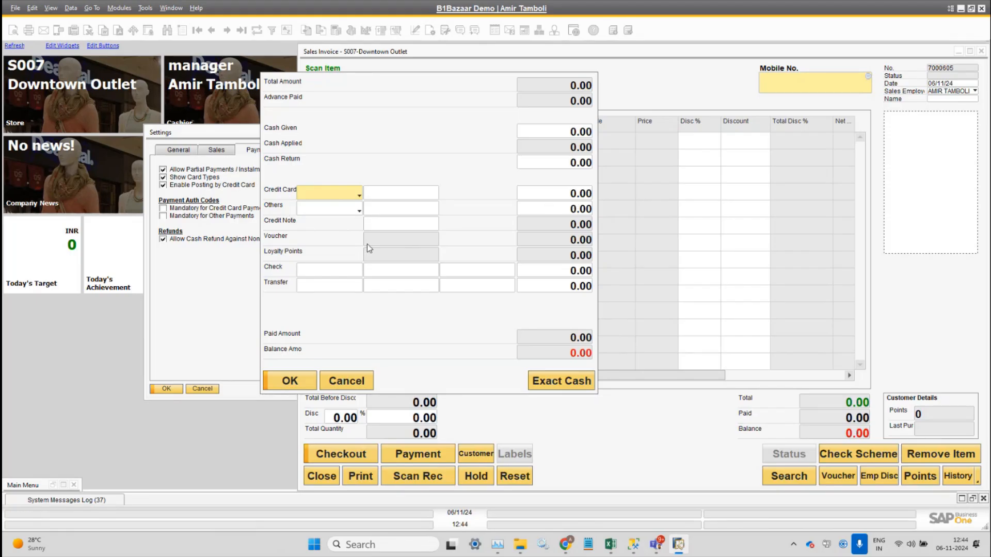
left_click(344, 382)
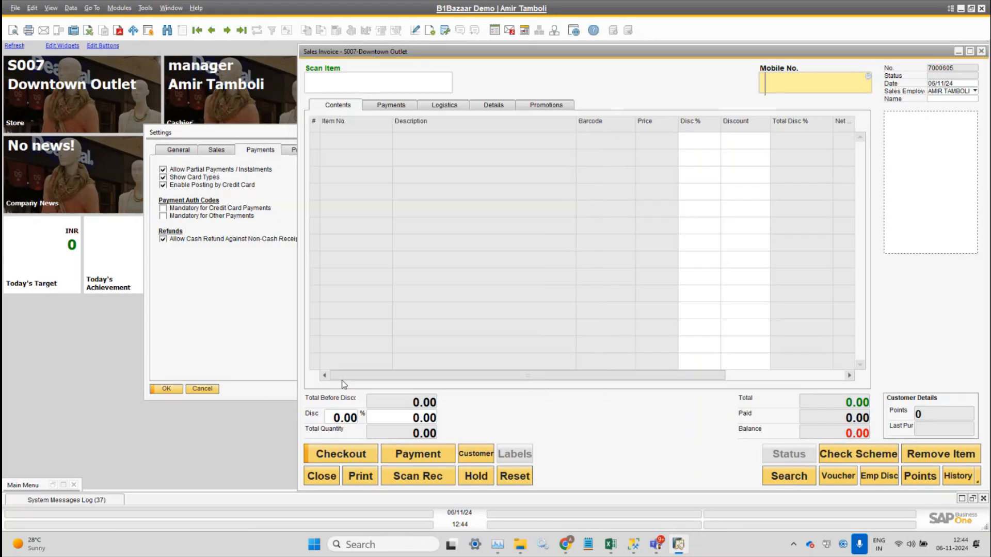
left_click(228, 295)
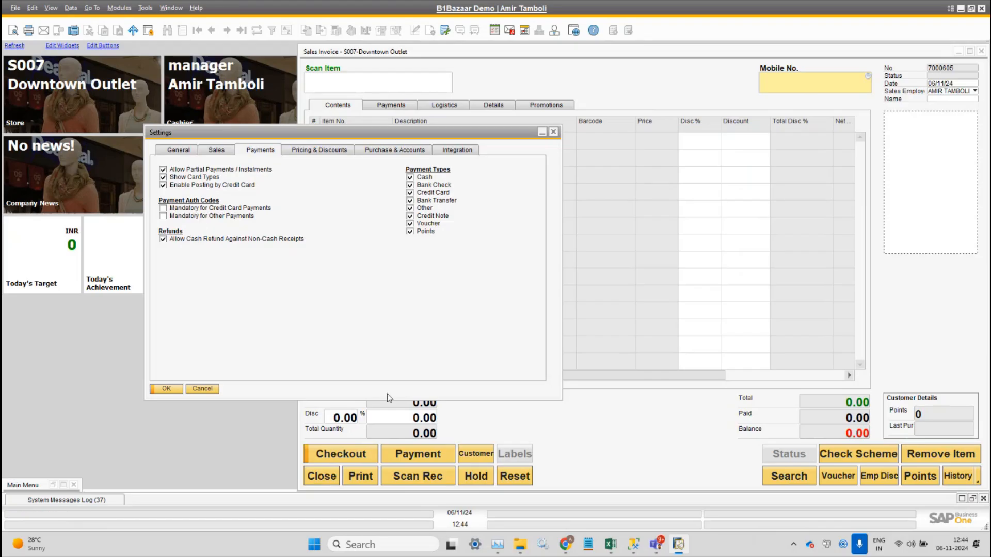
Try Machine 1 for the credit card payment, inspect the authorization code and amount fields beside it, and cancel the payment form.
left_click(418, 455)
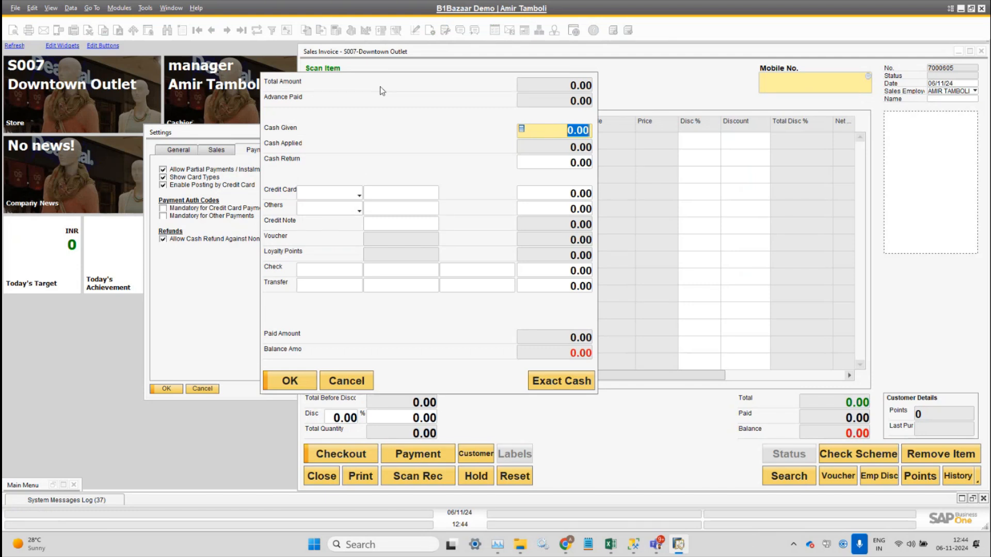
left_click(388, 192)
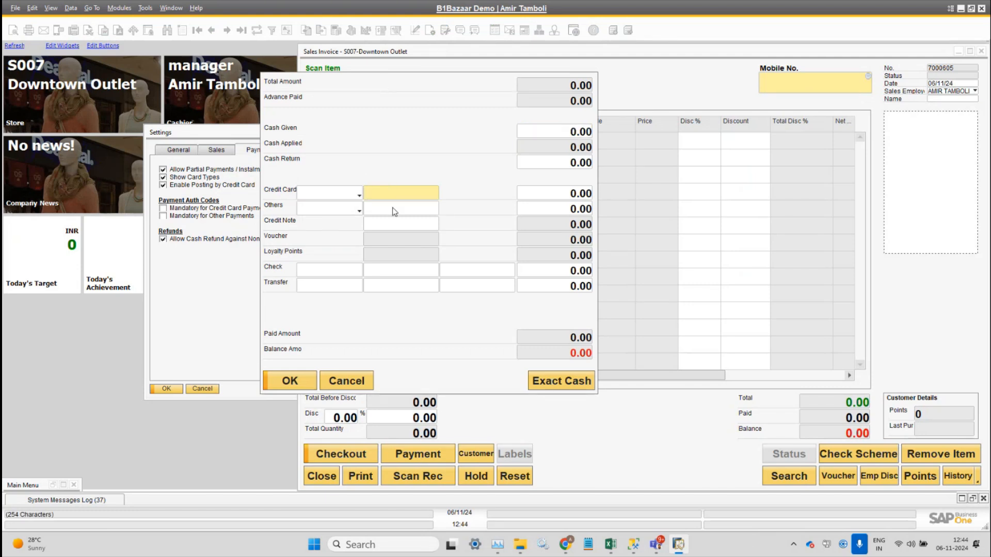
left_click(335, 194)
left_click(351, 207)
left_click(383, 194)
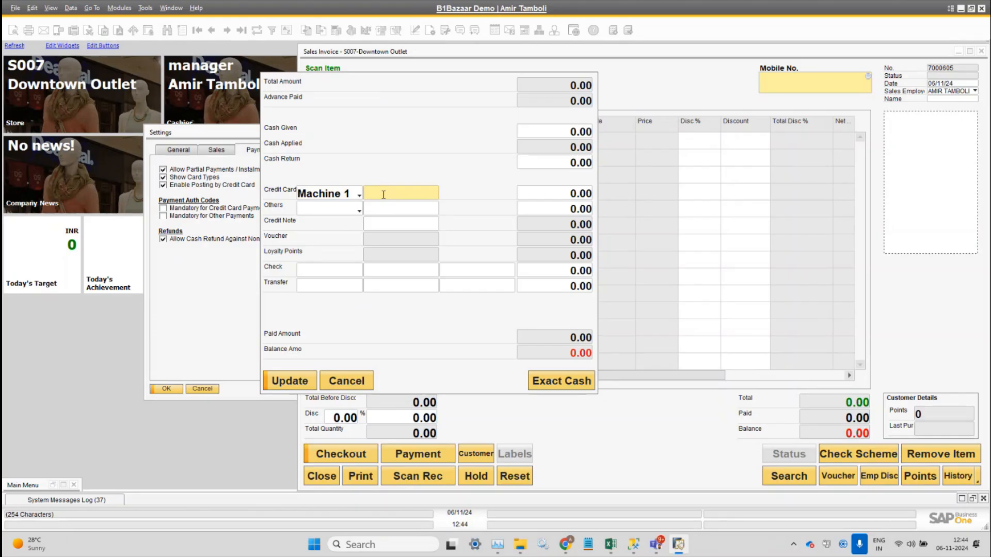
left_click(356, 196)
left_click(355, 197)
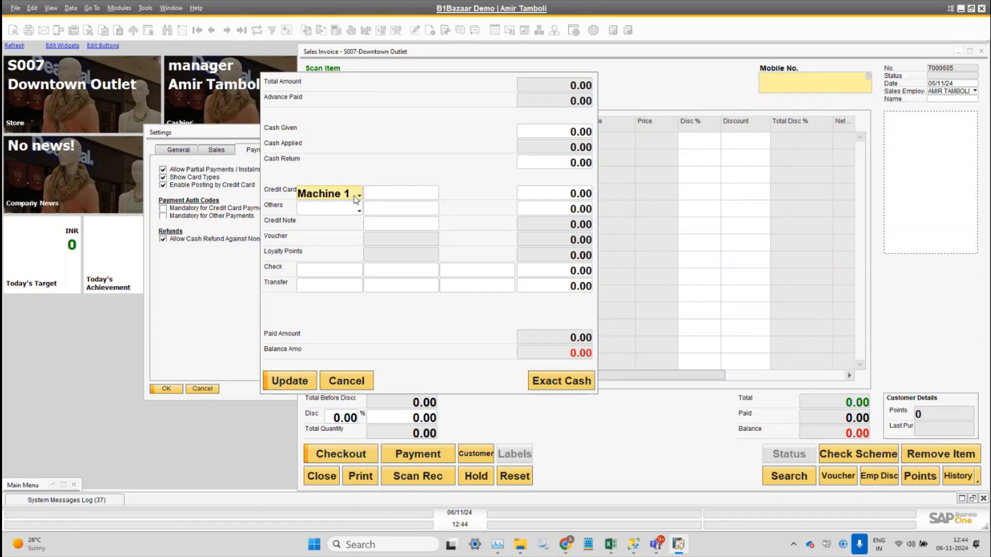
left_click(384, 195)
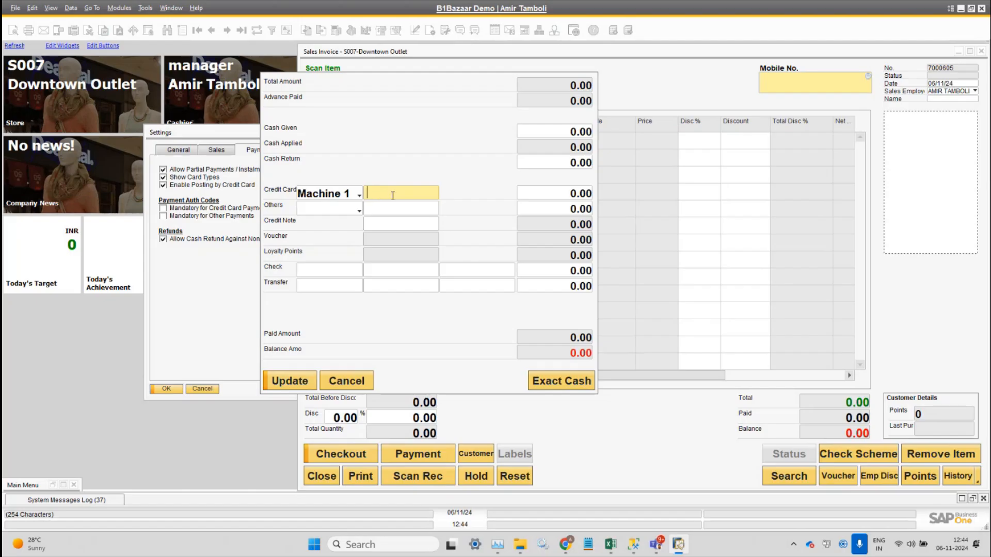
left_click(523, 197)
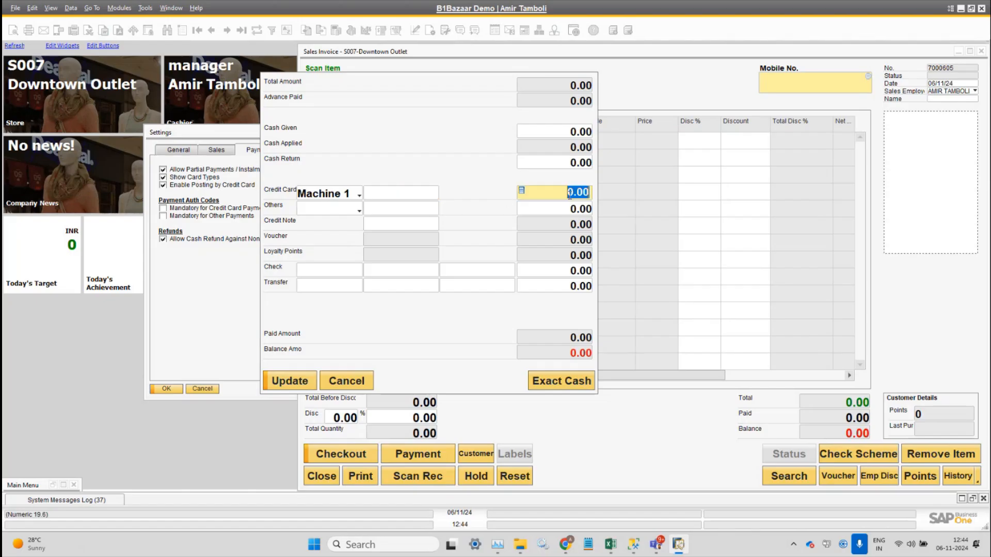
left_click(387, 198)
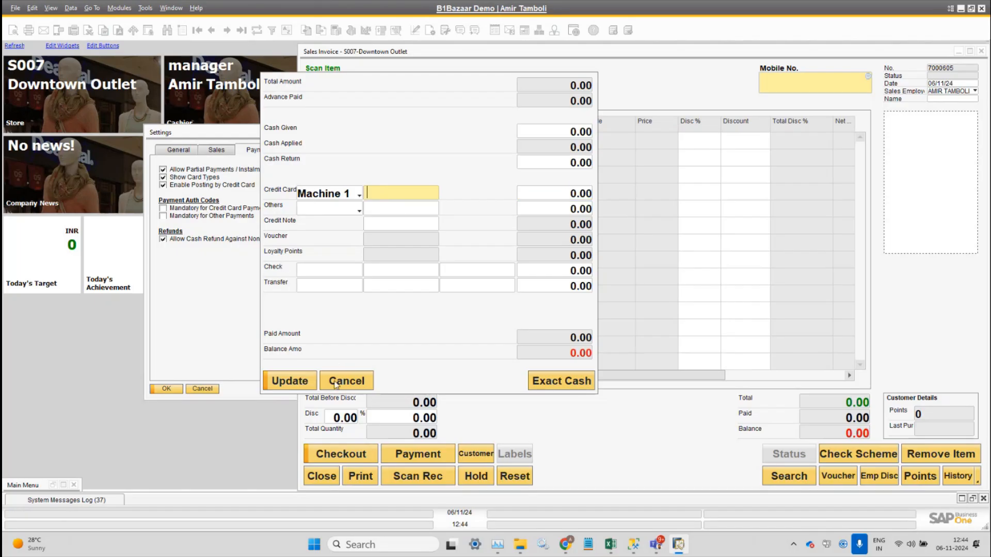
key("Escape")
Make payment authorization codes mandatory for credit card payments and for other payments, and save the settings.
left_click(210, 211)
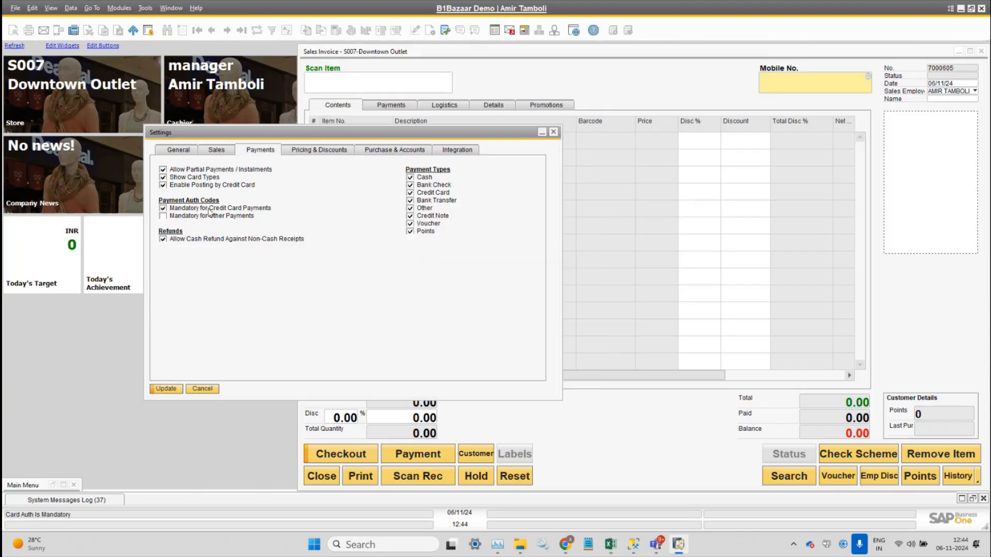
left_click(173, 392)
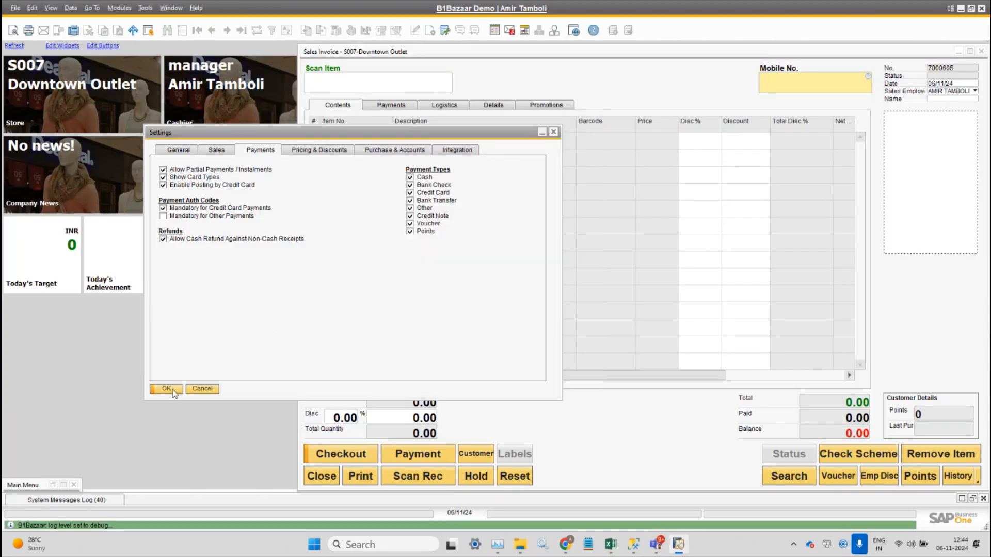
left_click(191, 217)
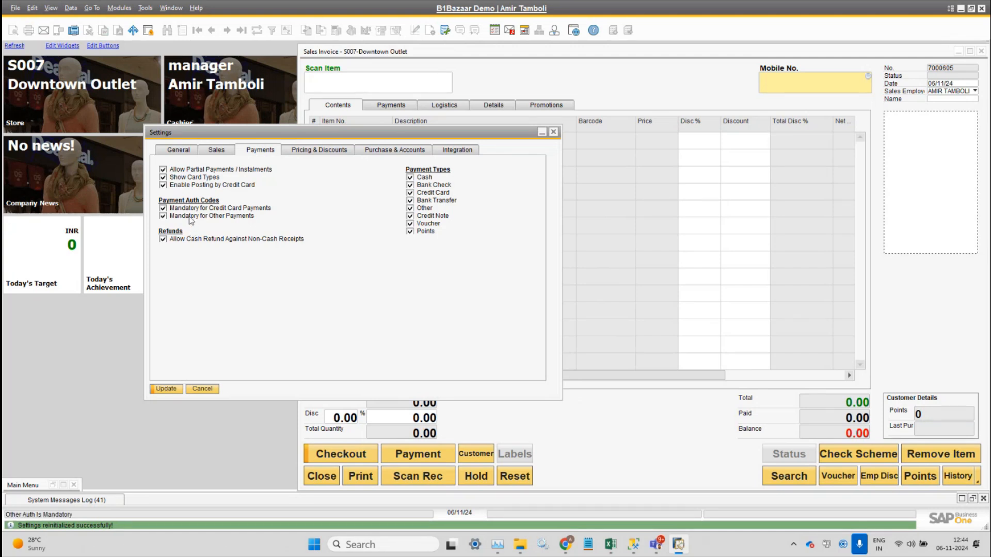
left_click(165, 389)
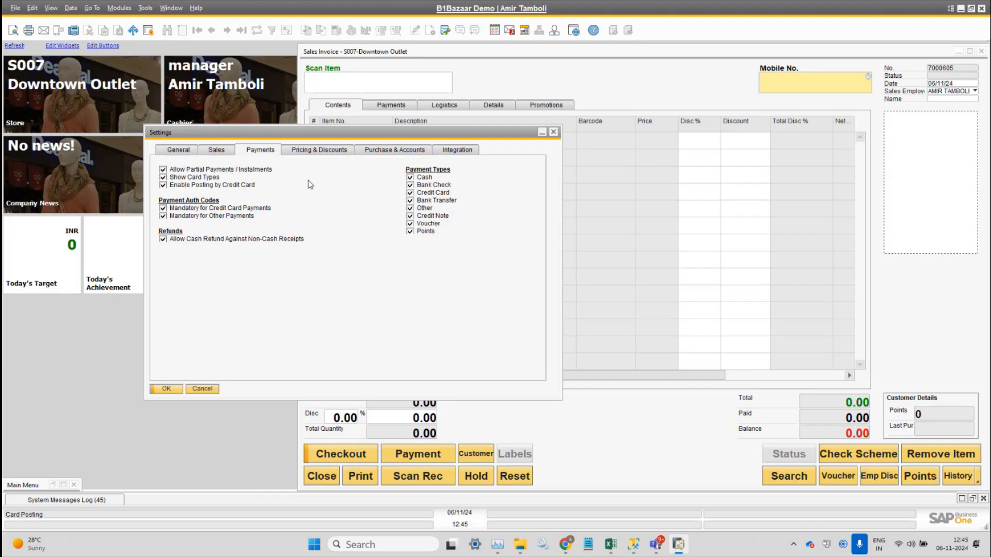
Examine the Use Gross Prices setting against the price and discount columns of the enlarged Sales Invoice, and close the invoice.
left_click(325, 154)
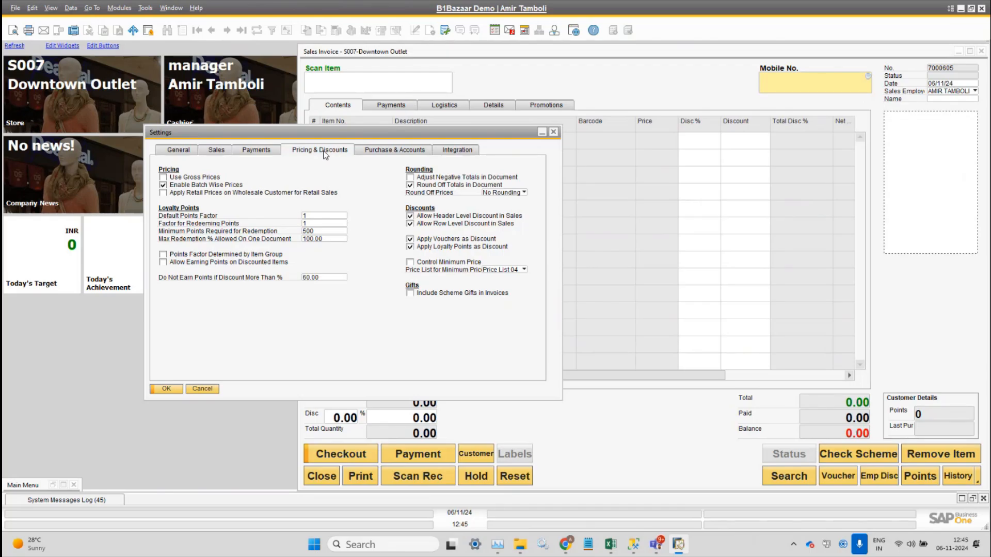
left_click(189, 178)
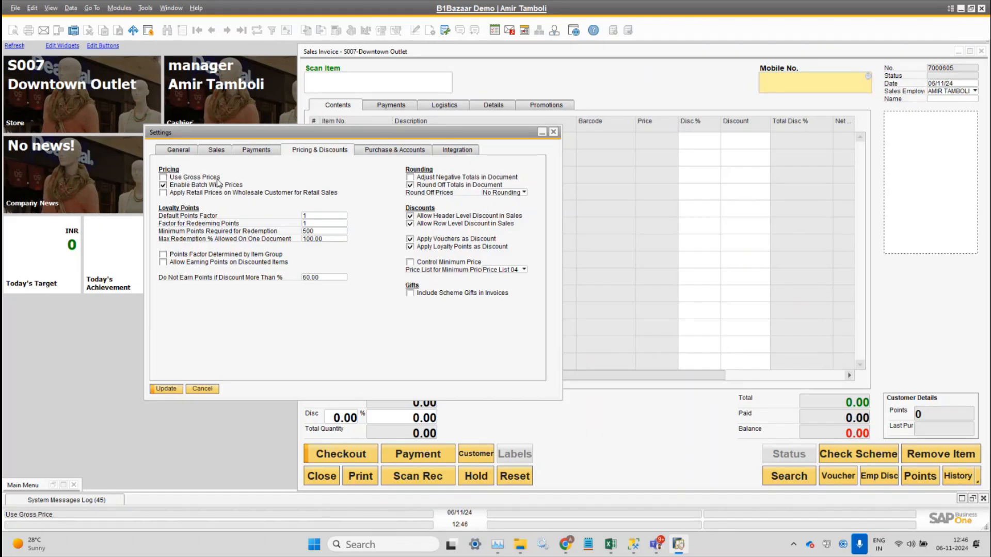
left_click(657, 83)
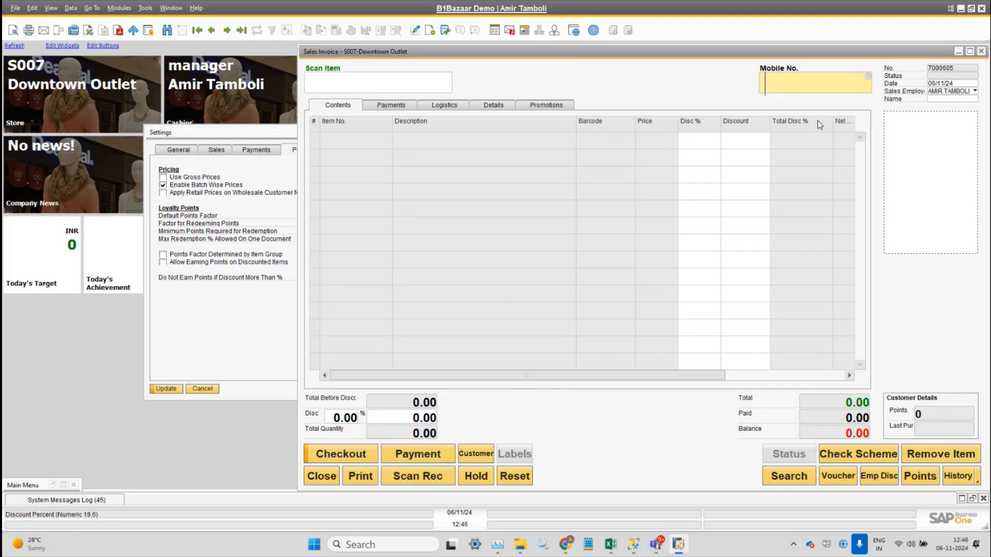
double_click(783, 54)
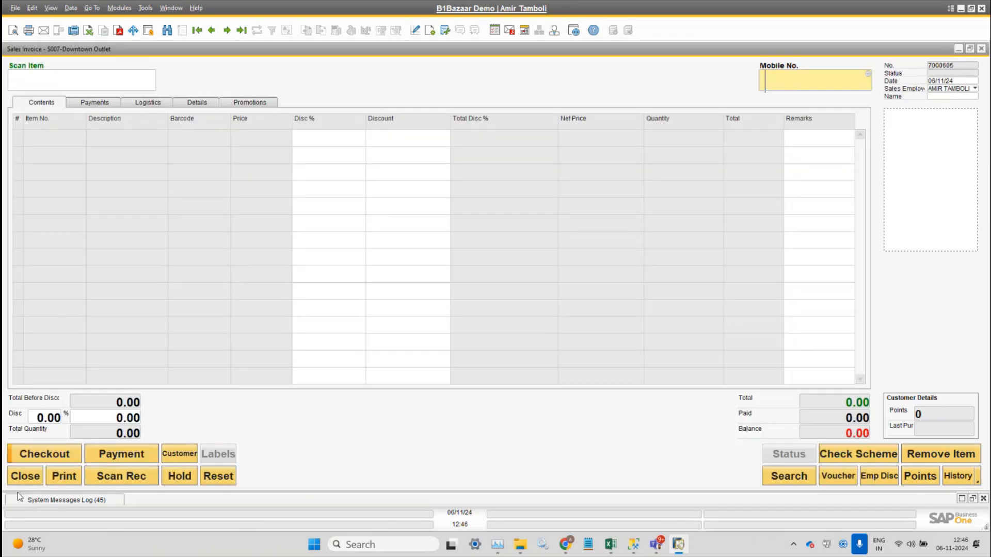
left_click(22, 479)
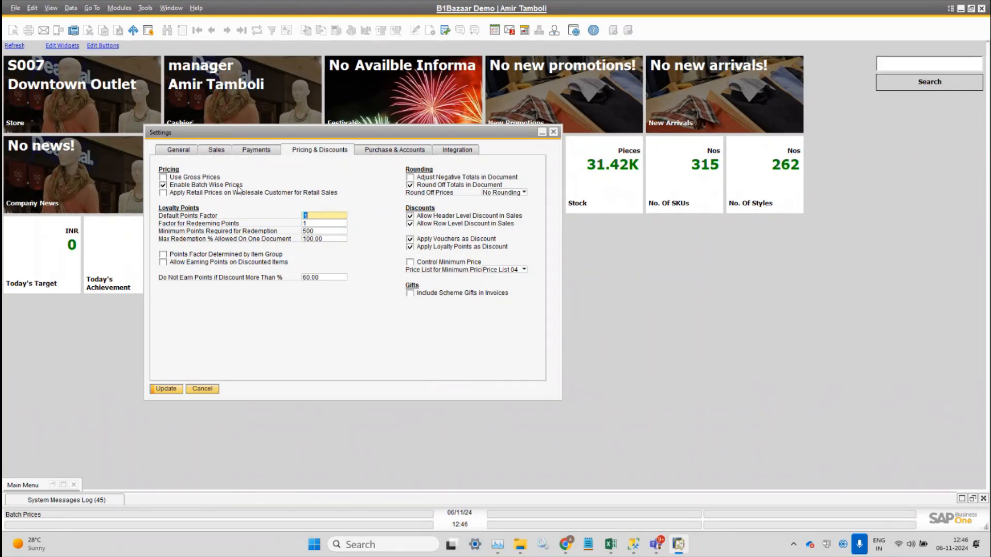
Check the batch allocation options in the sales settings and enable Apply Retail Prices on Wholesale Customer for Retail Sales.
left_click(227, 150)
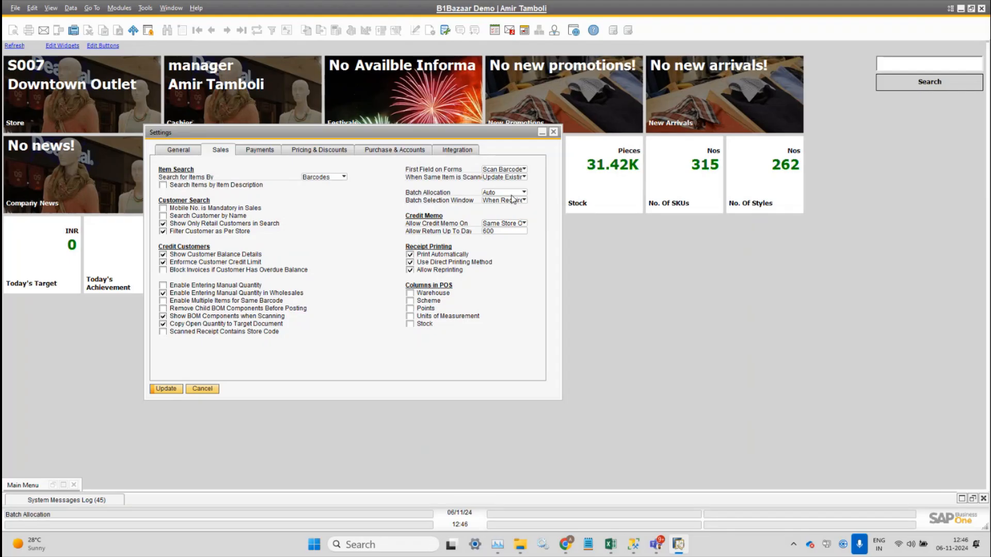
left_click(324, 151)
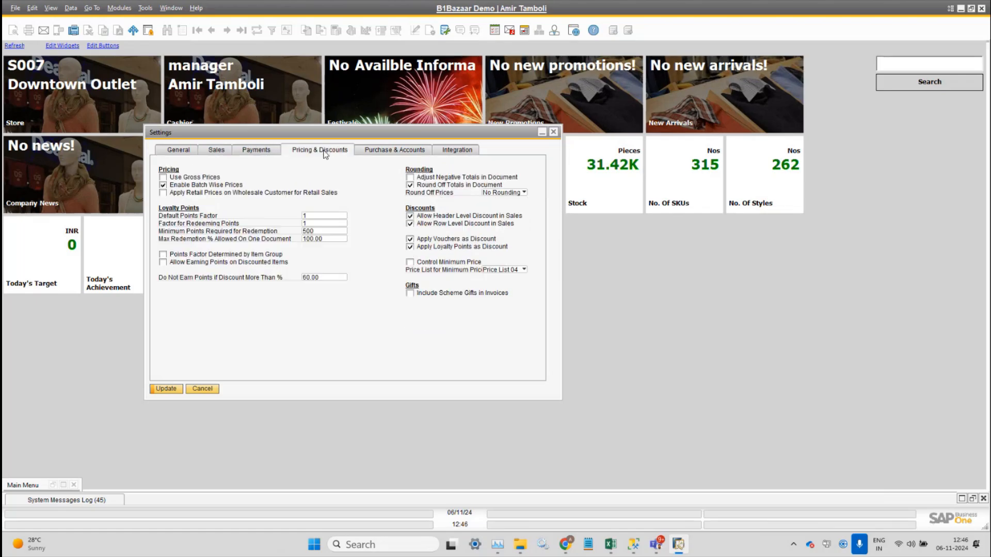
left_click(236, 192)
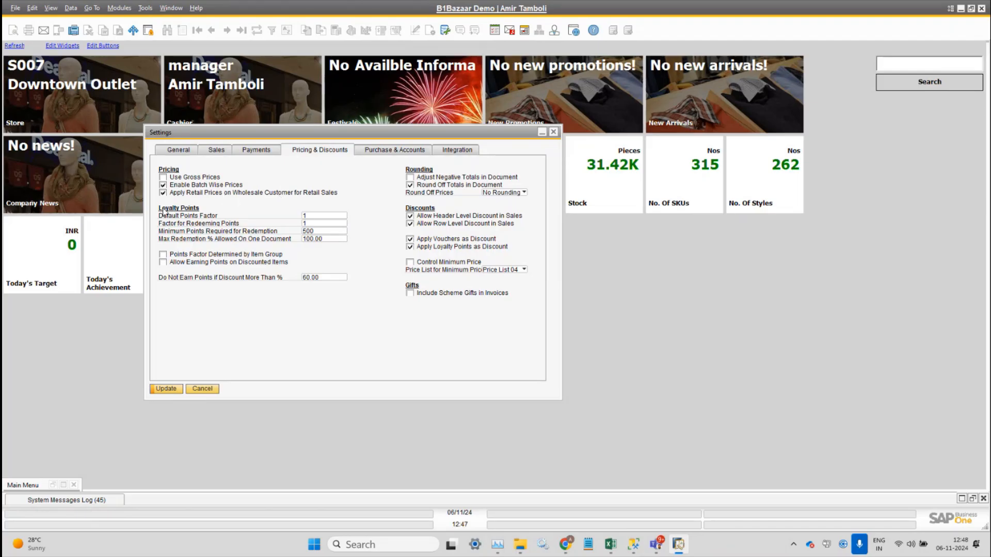
Examine the loyalty settings for the default points factor, redeeming factor, minimum points for redemption and maximum redemption percentage per document.
left_click(322, 216)
left_click(322, 223)
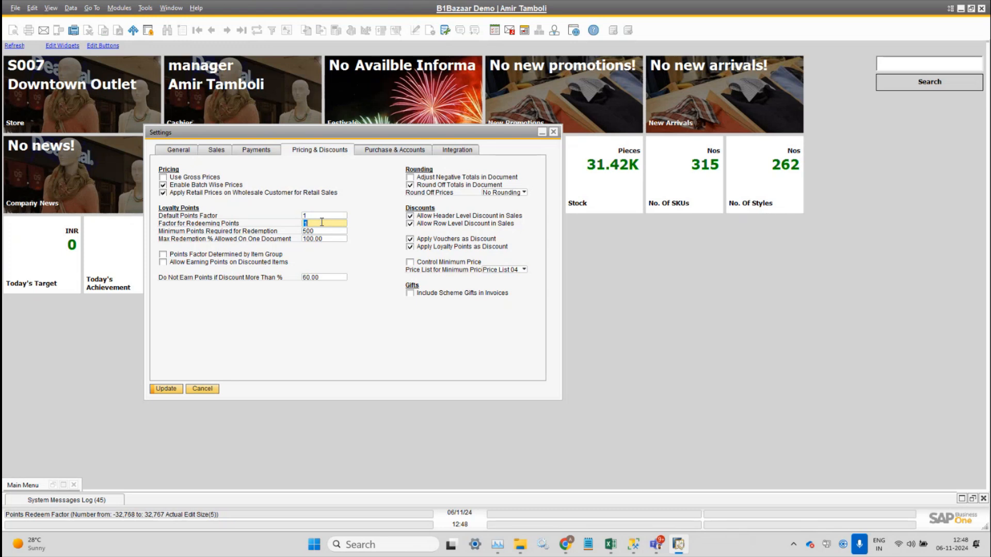
left_click(319, 216)
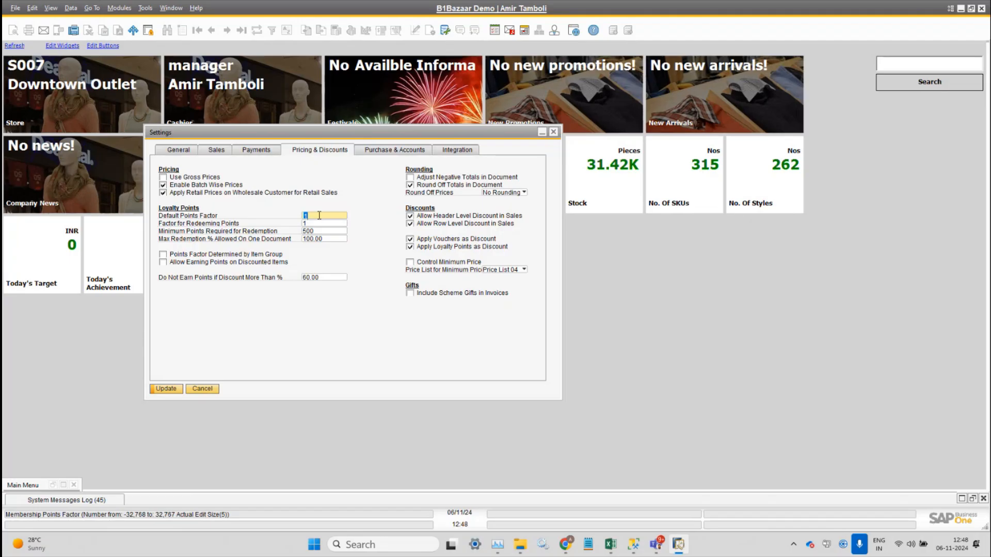
left_click(319, 231)
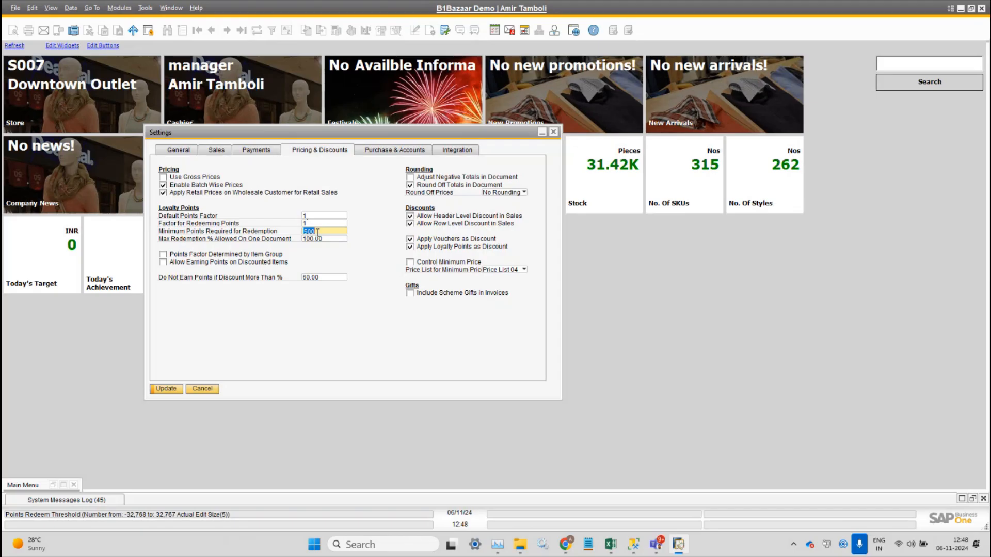
double_click(327, 239)
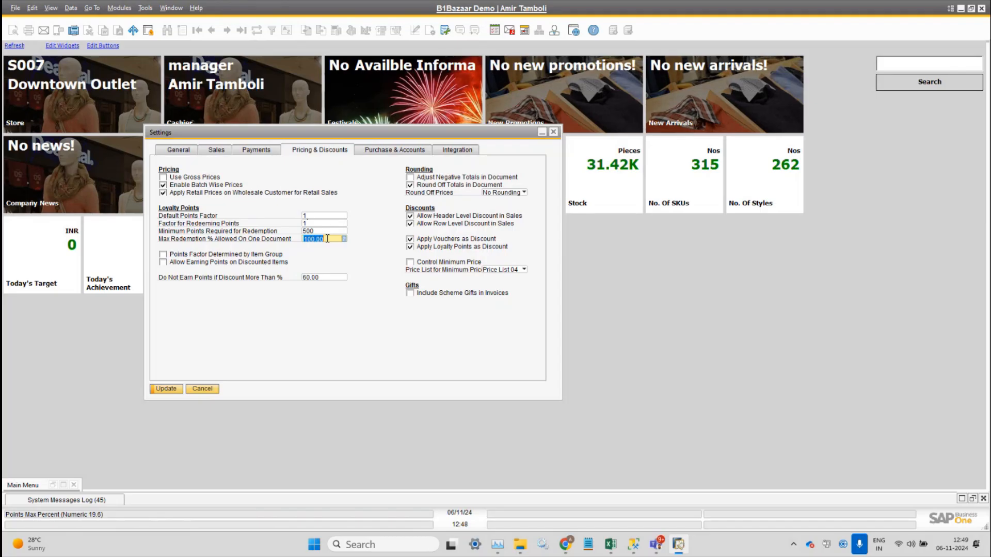
left_click(327, 239)
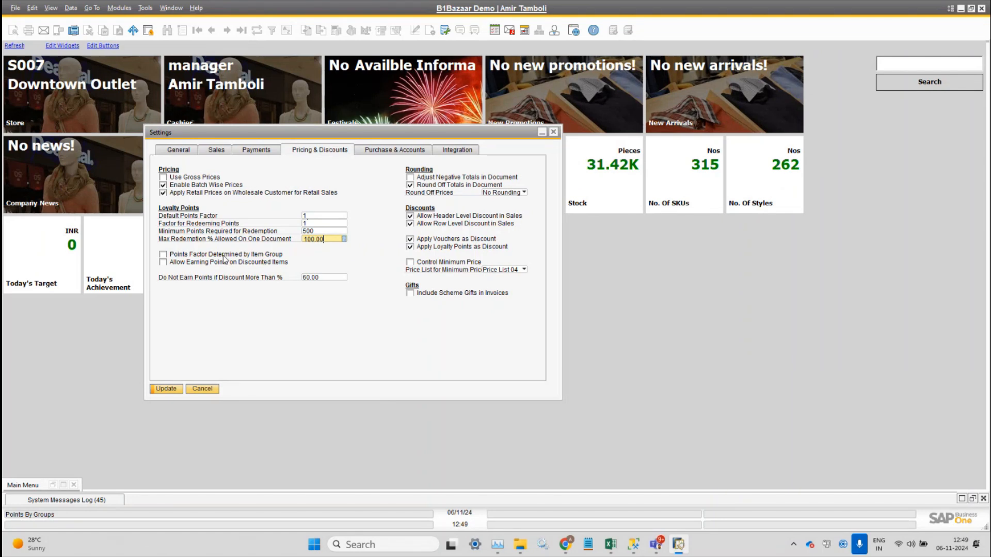
Open the stock management Item Groups setup, inspect its Points Factor field beside the loyalty settings, and close the setup.
left_click(122, 7)
mouse_move(137, 26)
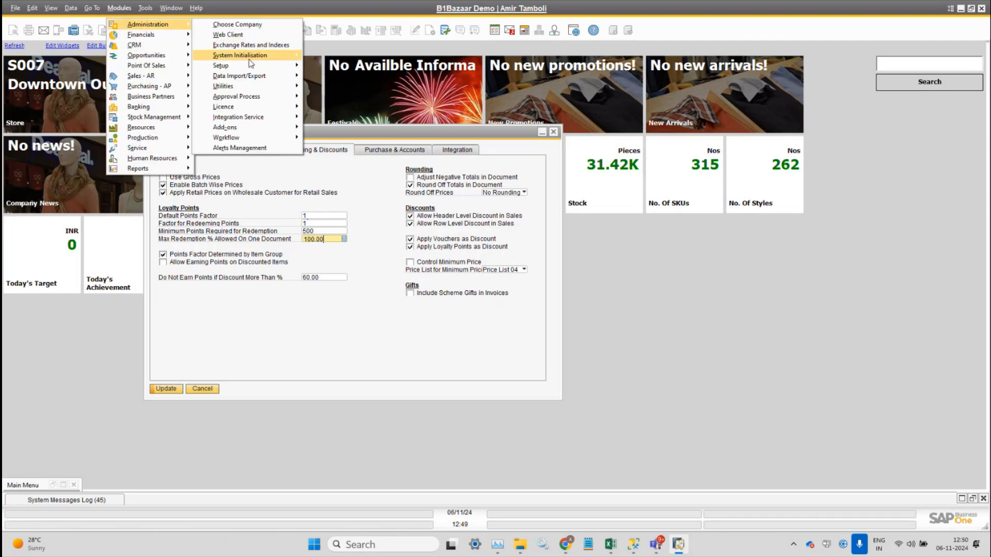
mouse_move(249, 65)
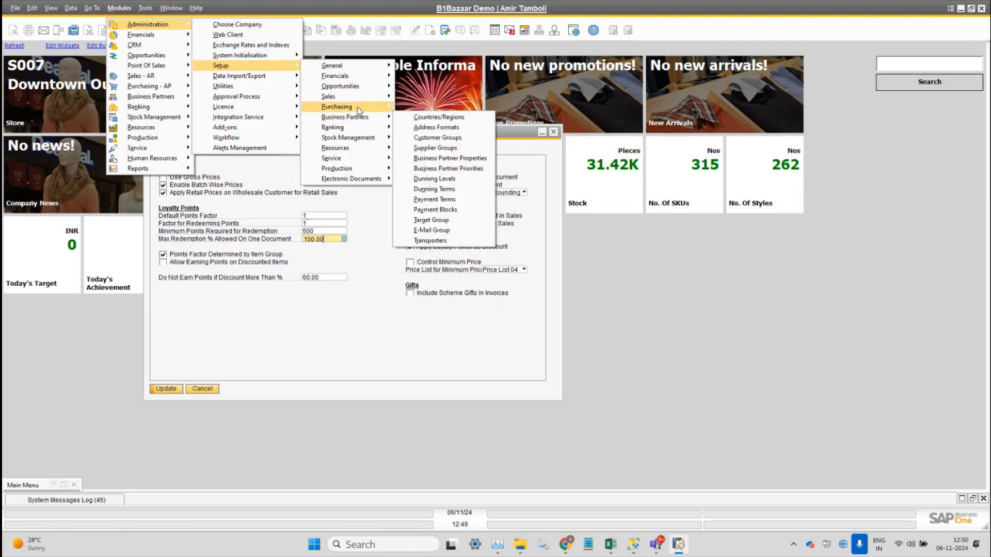
mouse_move(374, 136)
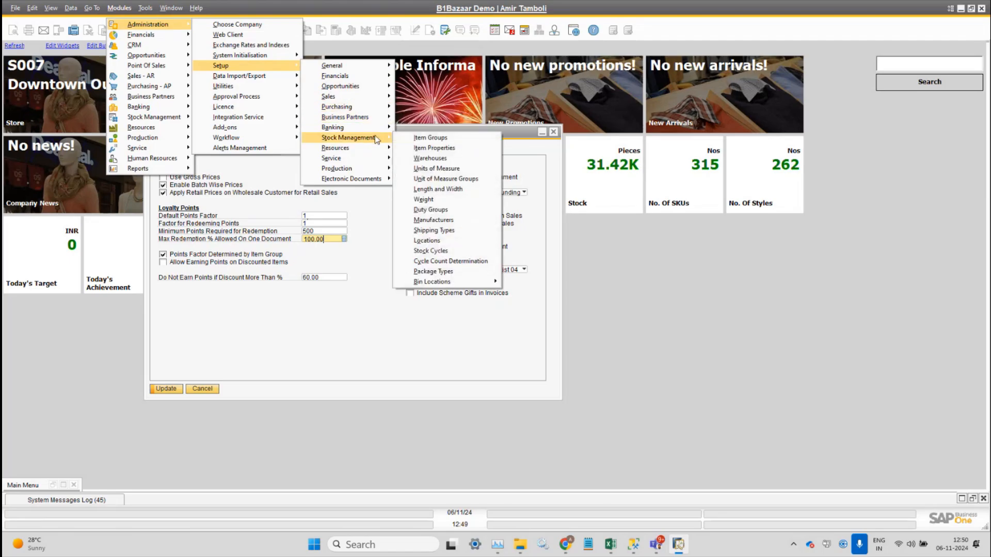
left_click(461, 144)
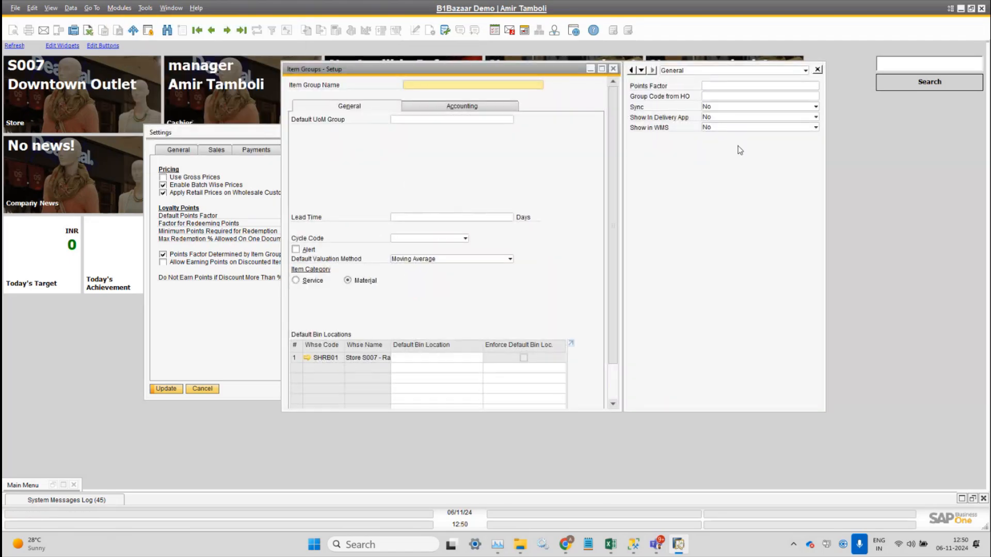
left_click(738, 86)
left_click_drag(537, 69, 701, 196)
left_click(898, 206)
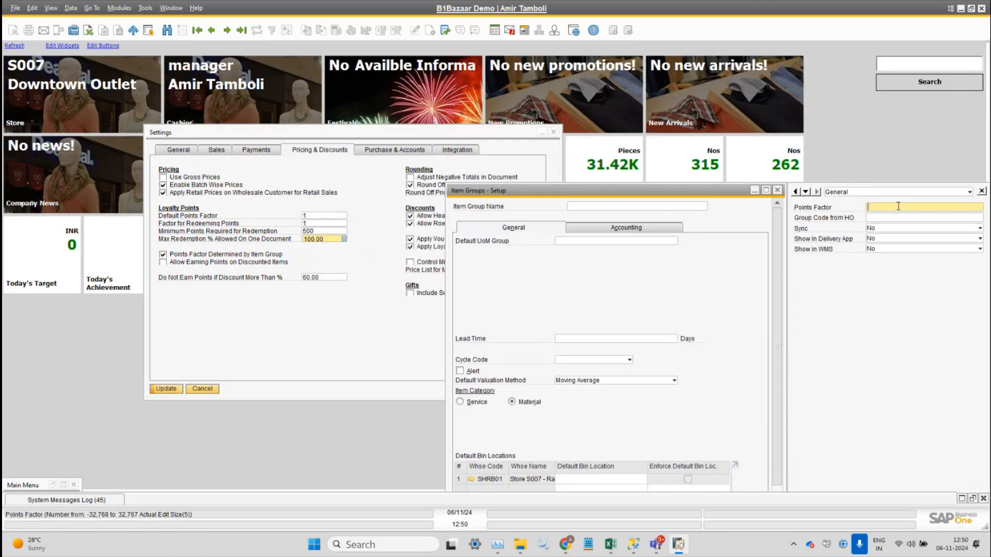
left_click(778, 190)
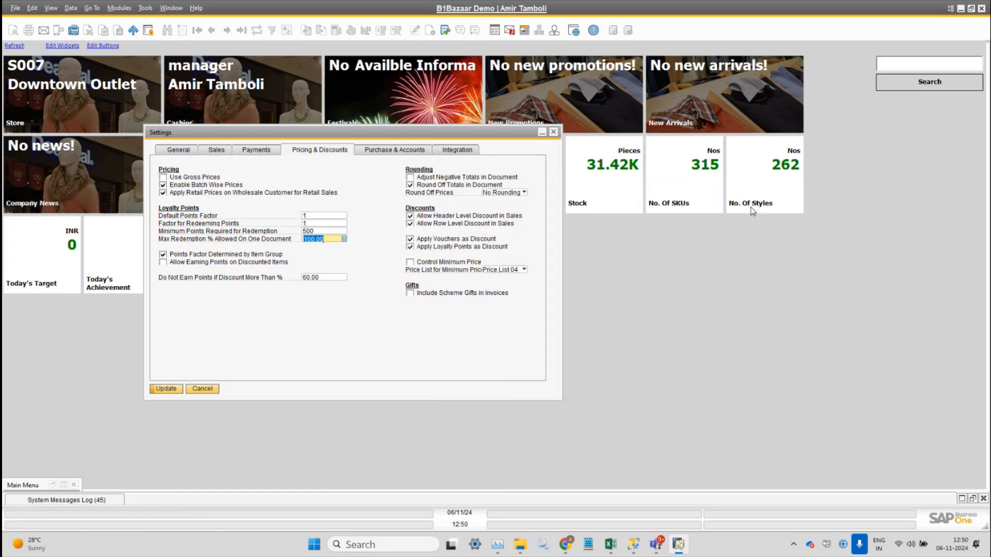
Turn off Points Factor Determined by Item Group and enable Adjust Negative Totals in Document.
left_click(322, 216)
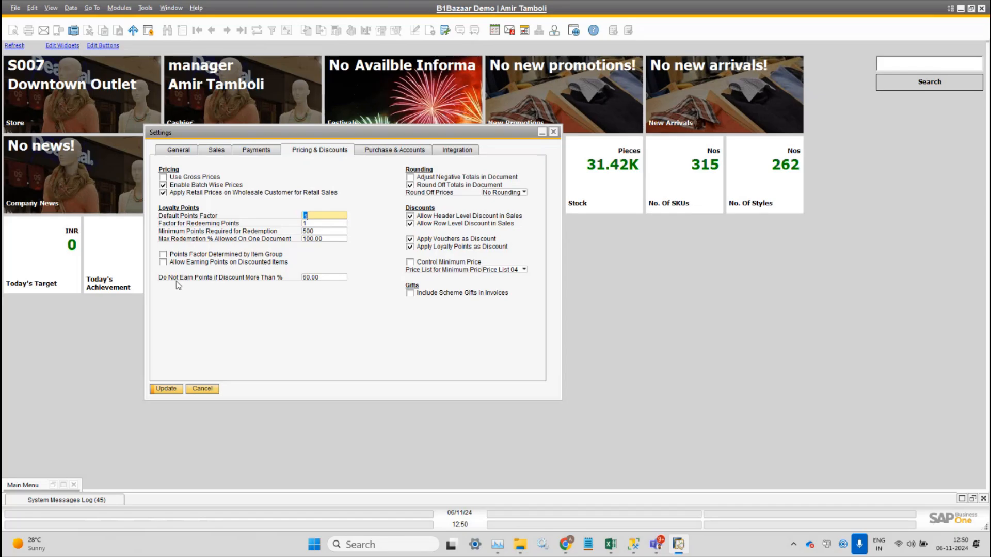
left_click(321, 278)
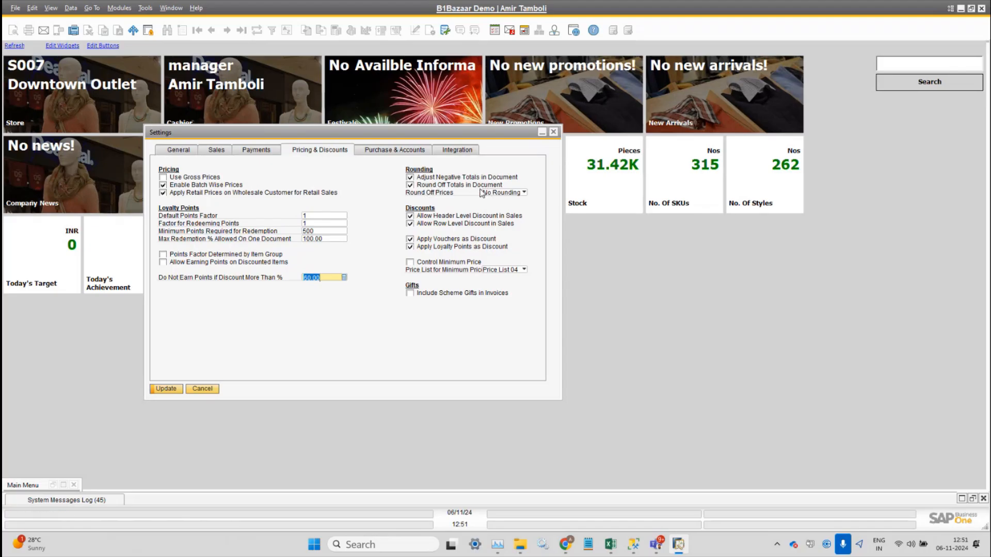
Open a point-of-sale Sales Invoice behind the settings and keep Round Off Prices at No Rounding.
left_click(114, 8)
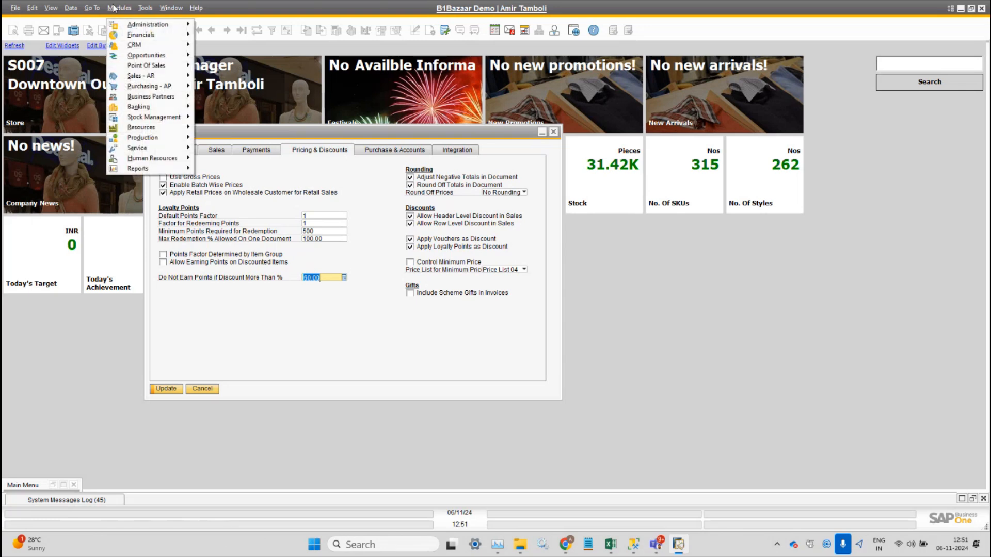
mouse_move(150, 66)
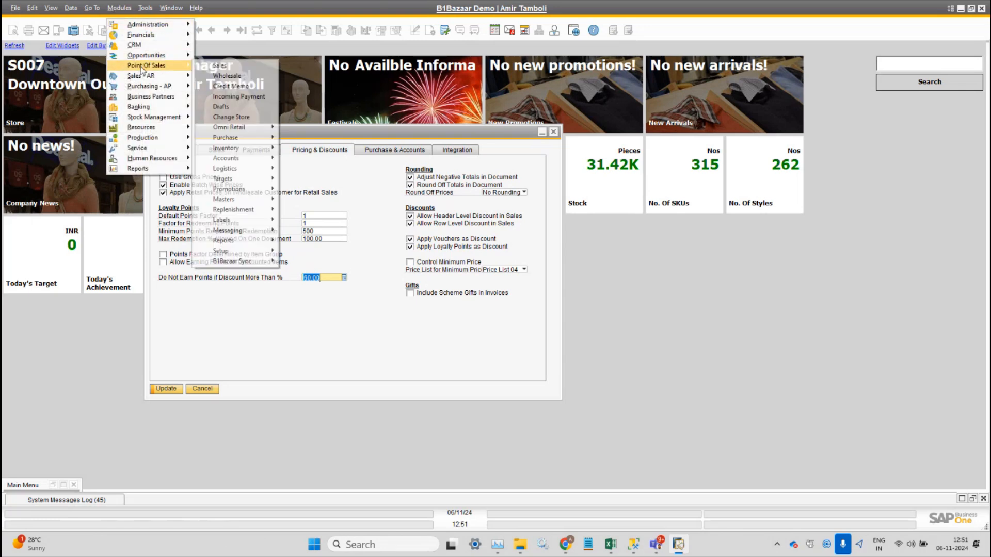
left_click(229, 67)
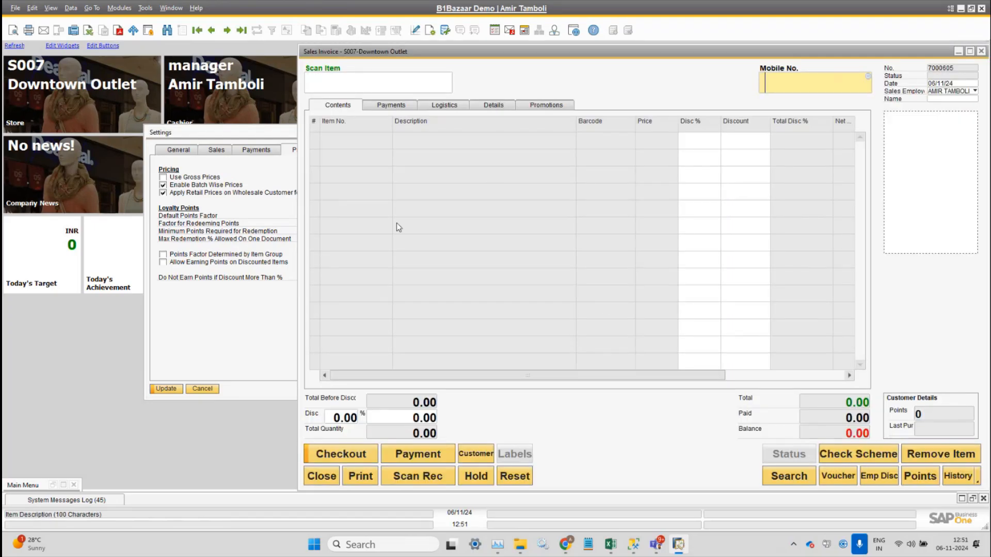
left_click(271, 137)
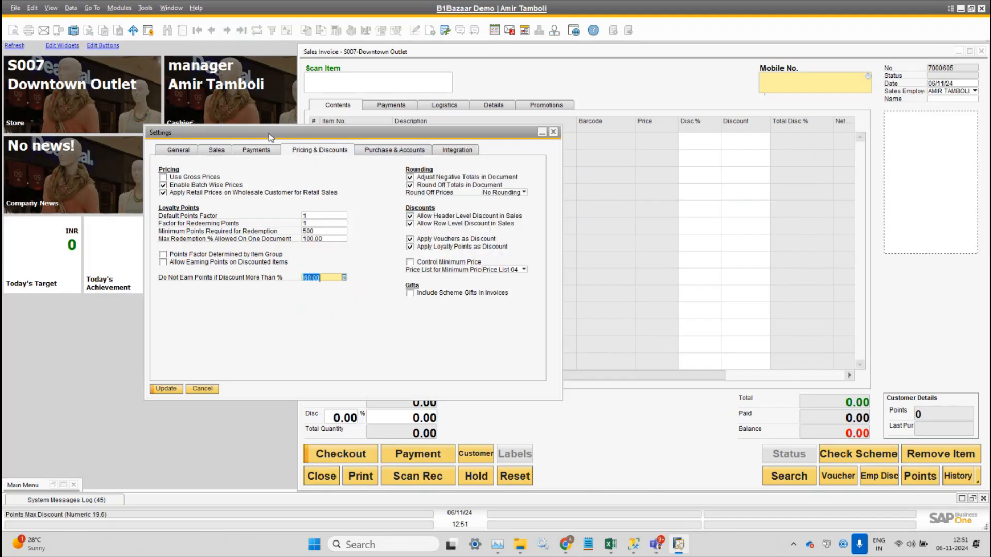
left_click(508, 193)
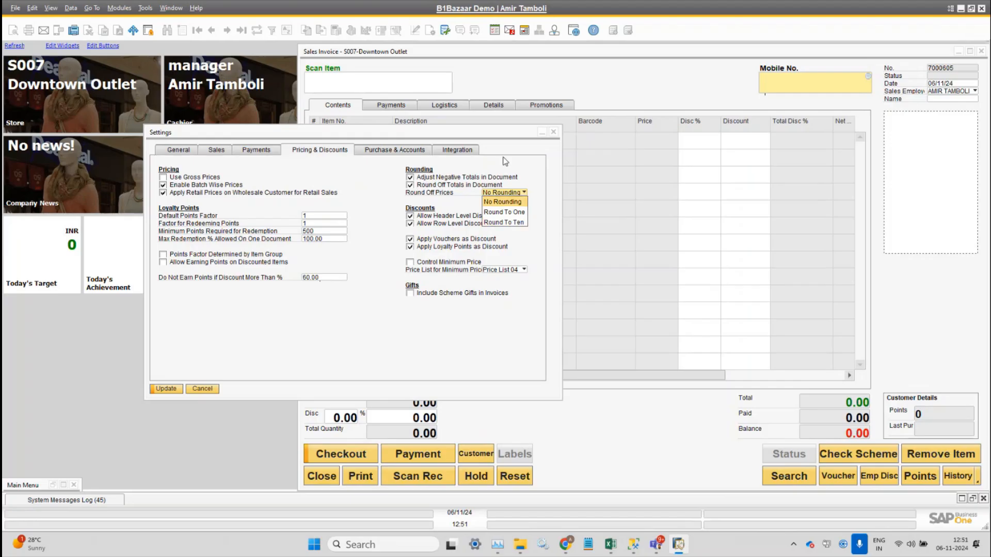
left_click(503, 202)
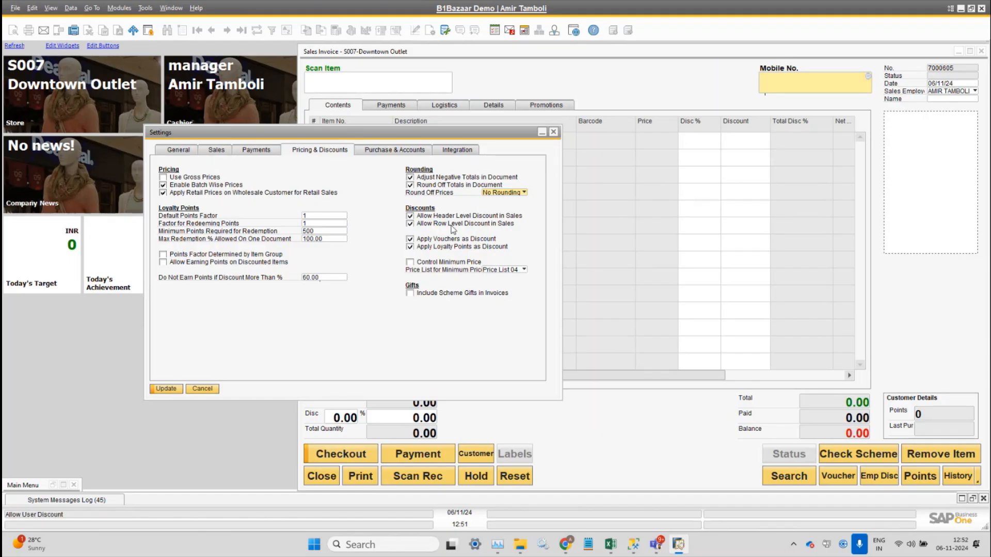
Allow header level and row level discounts in sales and save the pricing and discount settings.
left_click_drag(404, 136, 311, 105)
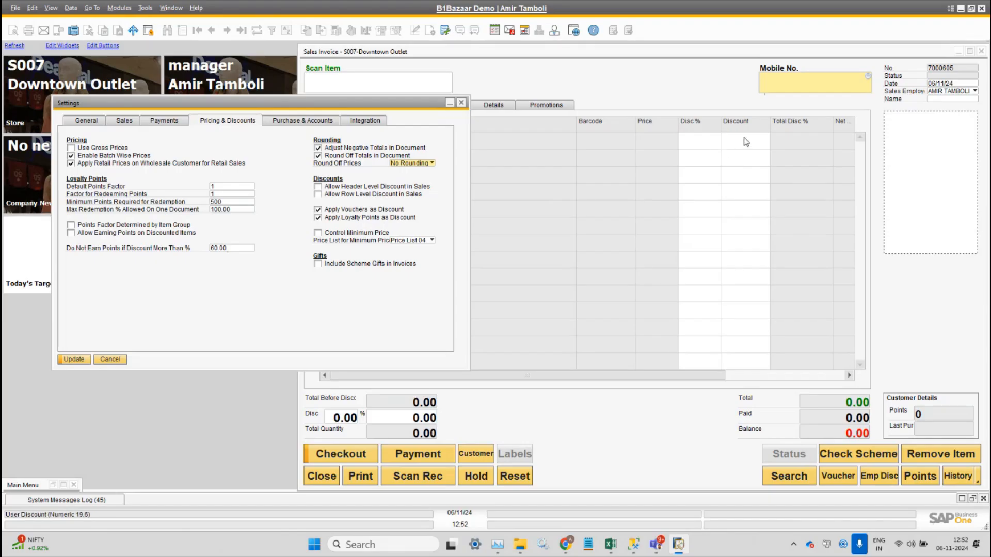
left_click(392, 186)
left_click(382, 195)
left_click(74, 359)
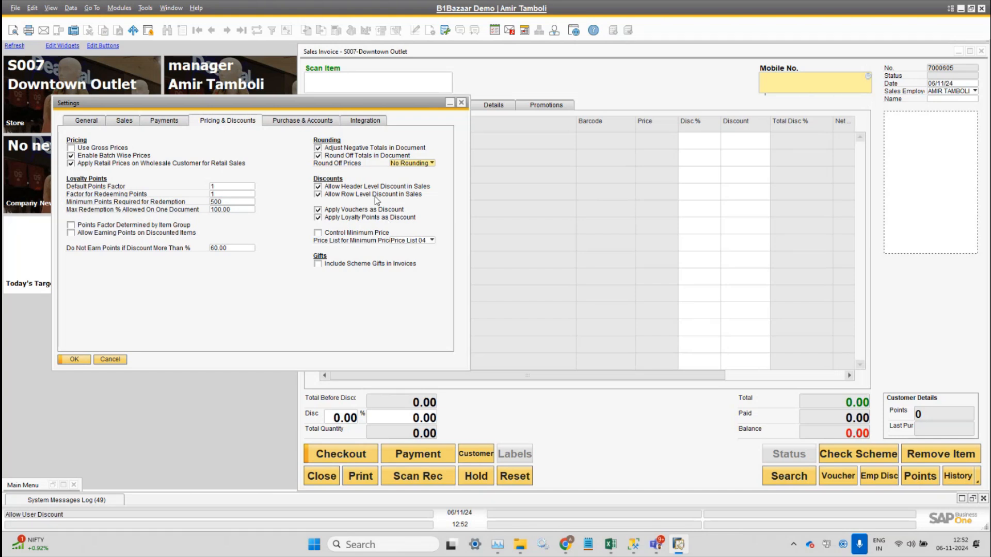
Open the BzrUserStoreMapping default form, inspect the user, store and Max Disc values of both rows, and close it without changes.
left_click(145, 9)
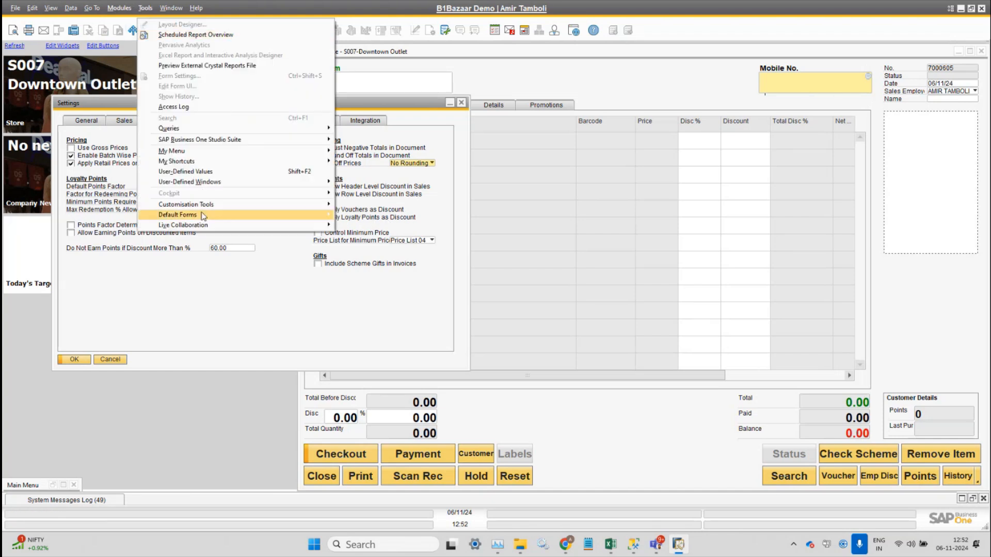
mouse_move(210, 216)
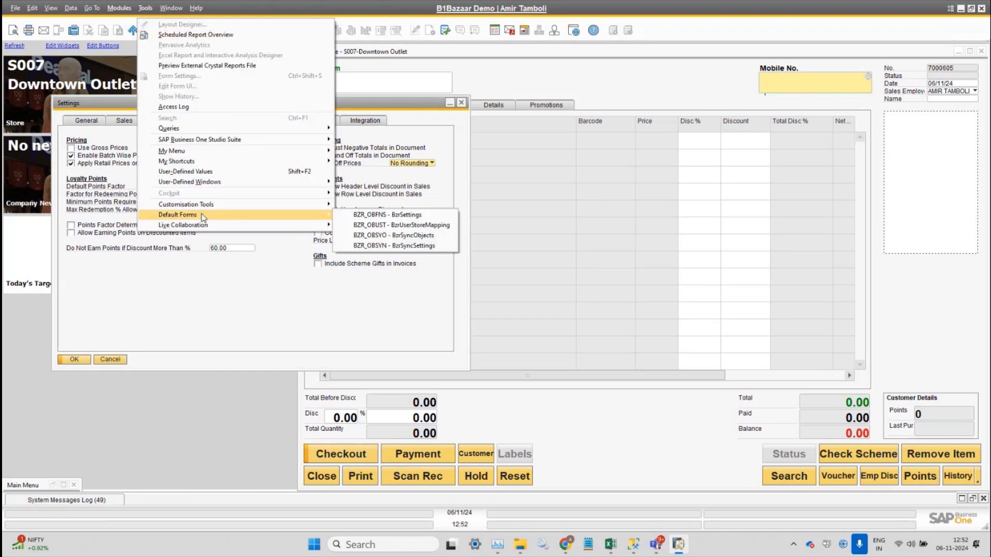
left_click(422, 225)
left_click_drag(456, 188, 454, 287)
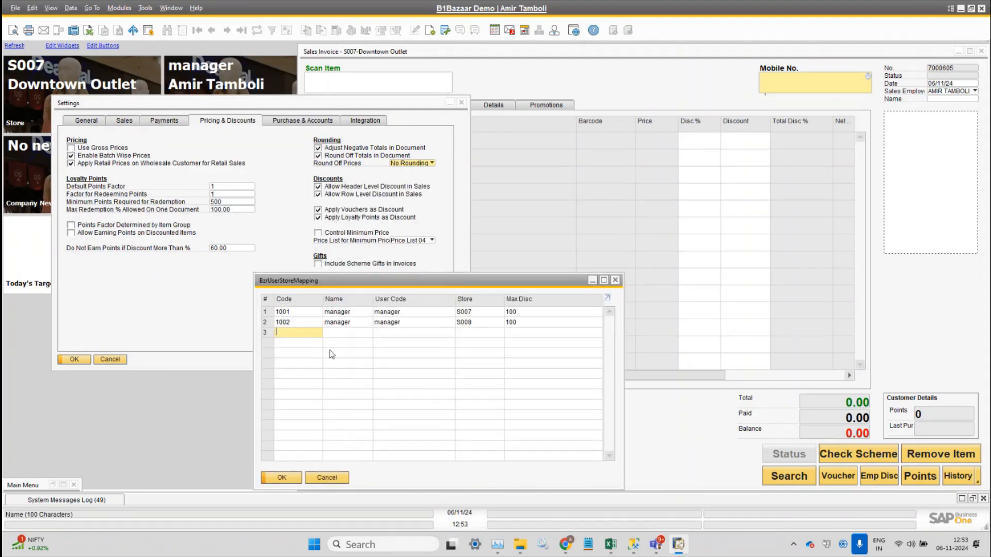
left_click(302, 313)
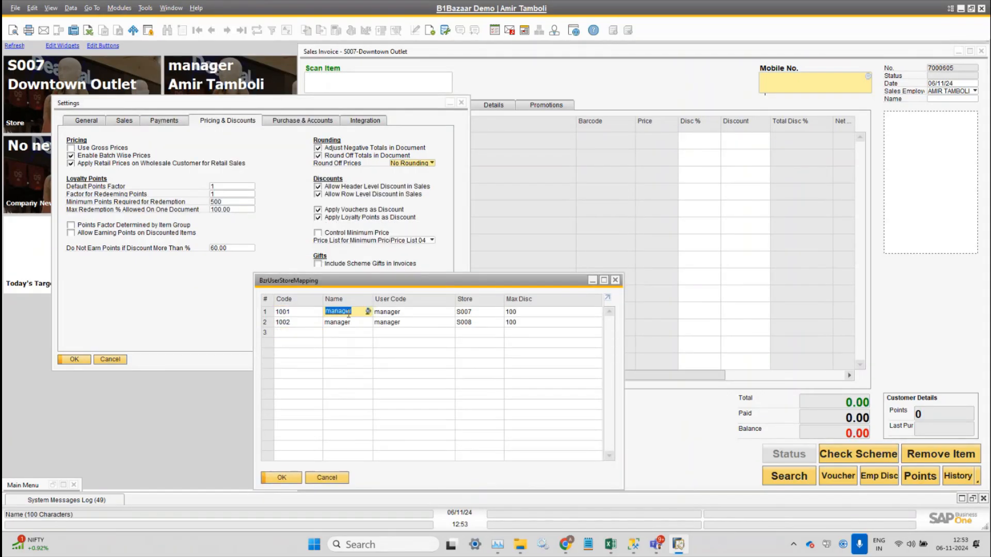
left_click(403, 312)
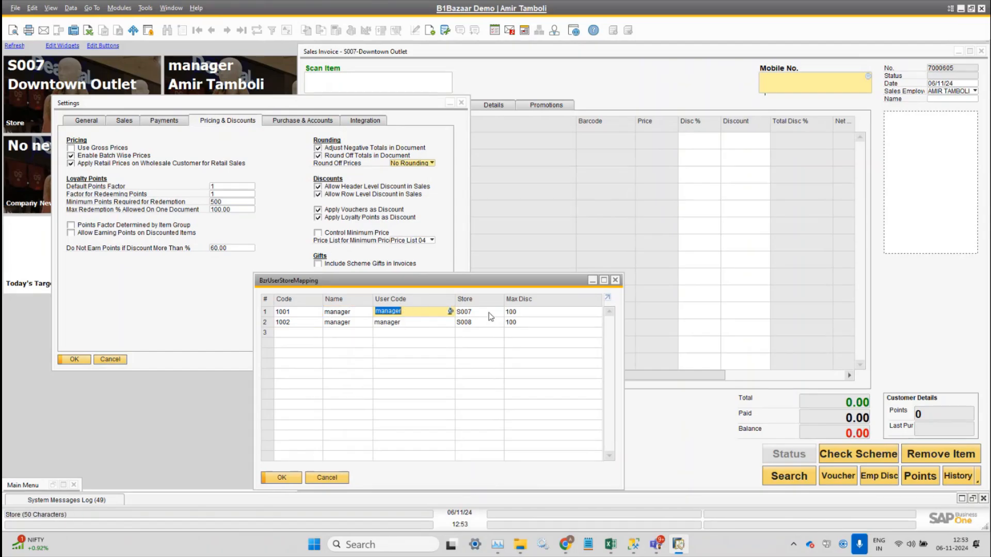
left_click(489, 313)
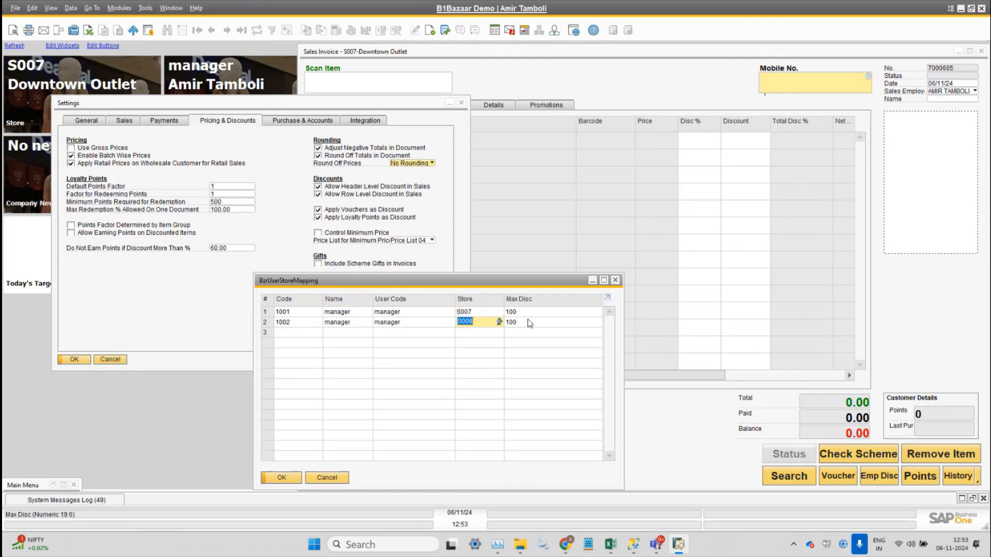
left_click(539, 313)
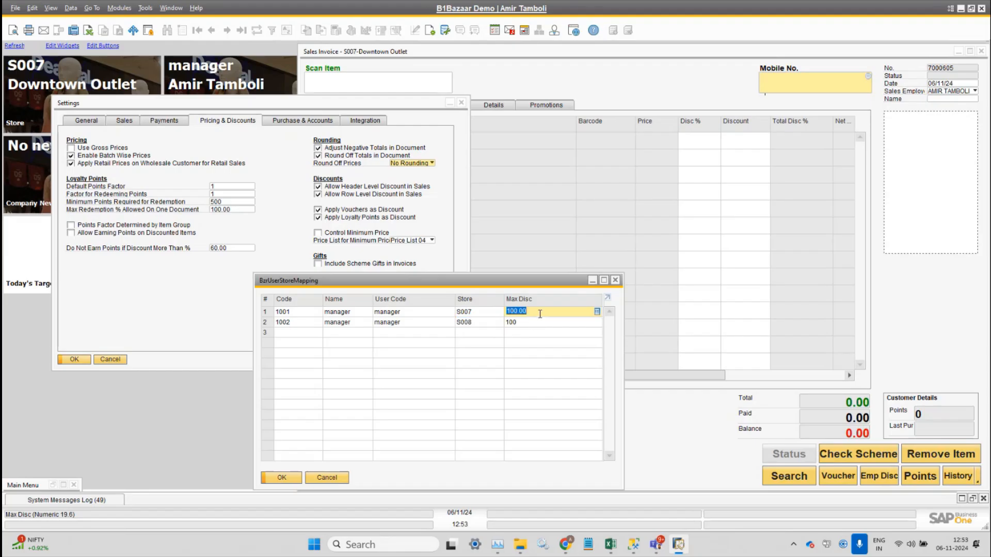
left_click(539, 323)
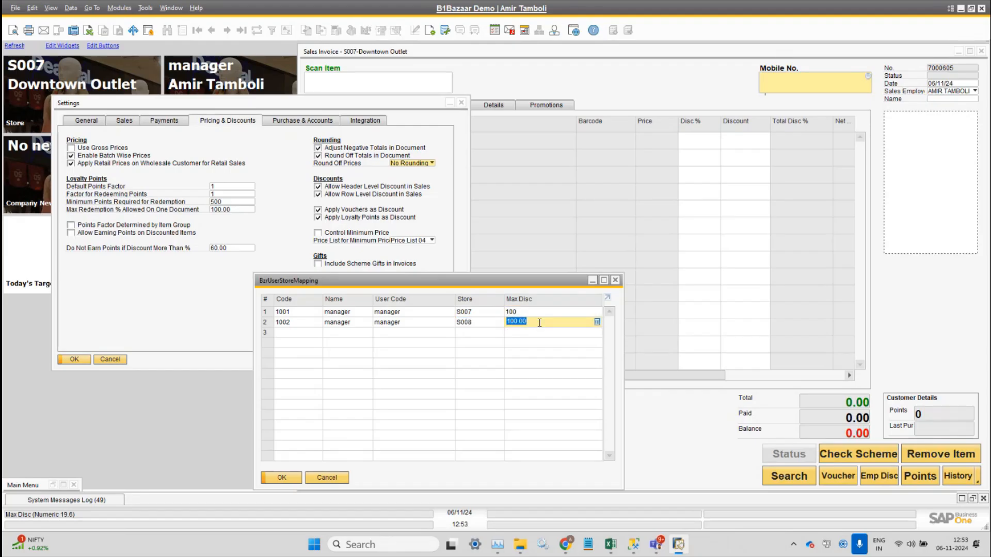
left_click(535, 310)
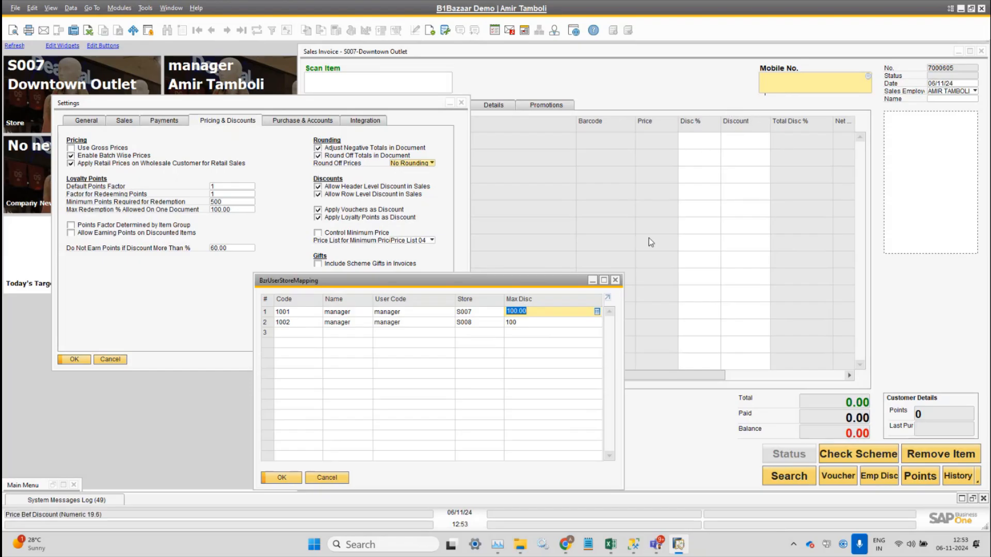
left_click(326, 477)
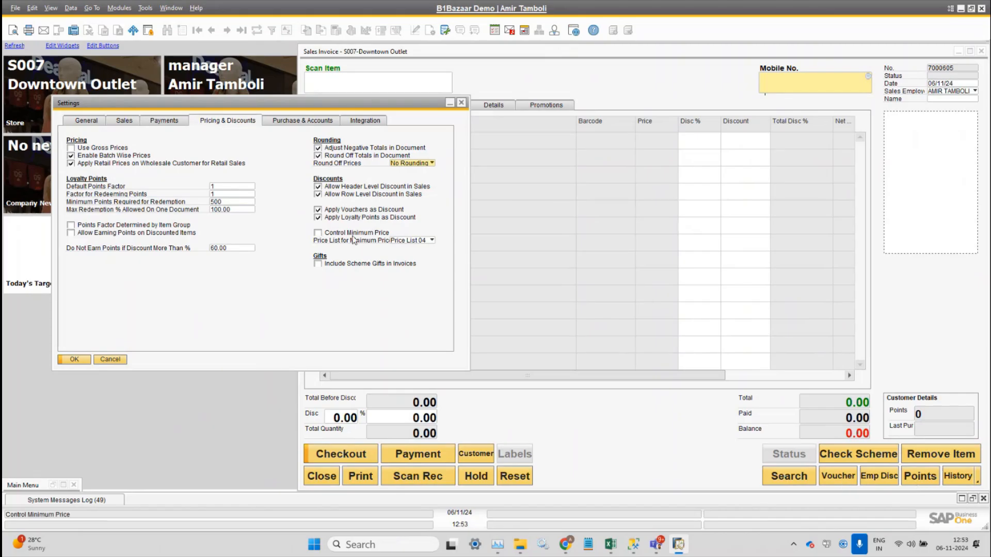
Turn off Apply Vouchers as Discount and Apply Loyalty Points as Discount, and save the settings.
left_click(355, 217)
left_click(68, 359)
Try switching Control Minimum Price on and back off, keeping Price List 04 as the price list for minimum prices.
left_click(423, 240)
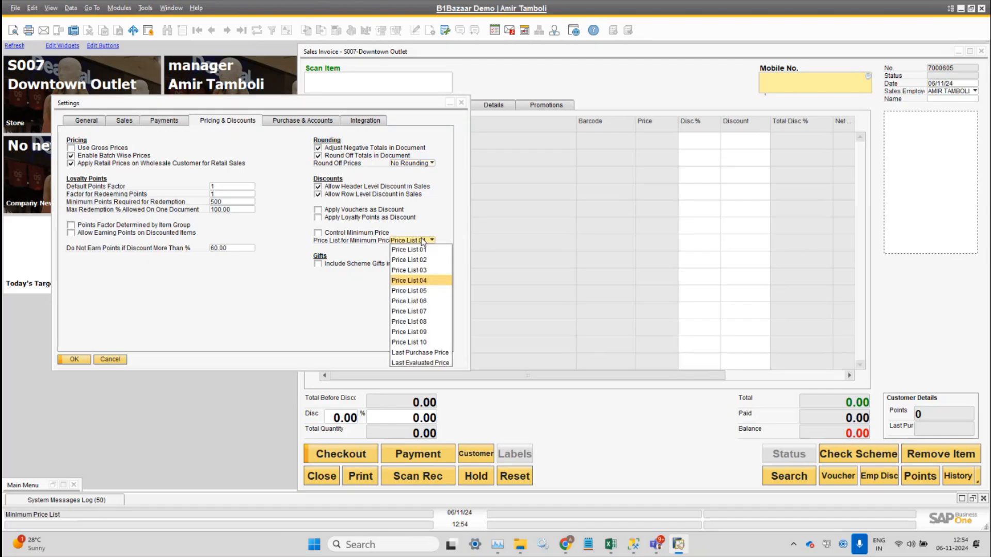
left_click(422, 240)
left_click(368, 235)
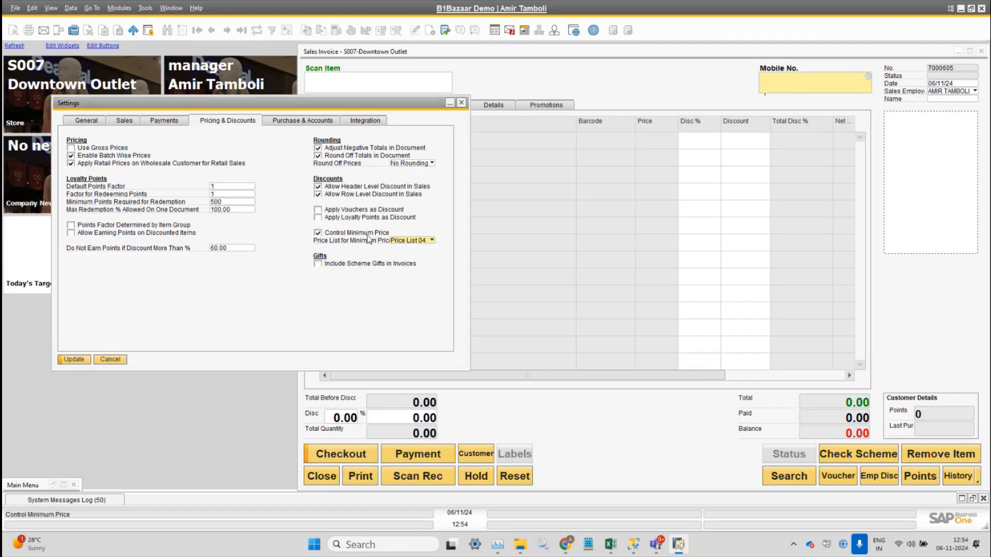
left_click(421, 241)
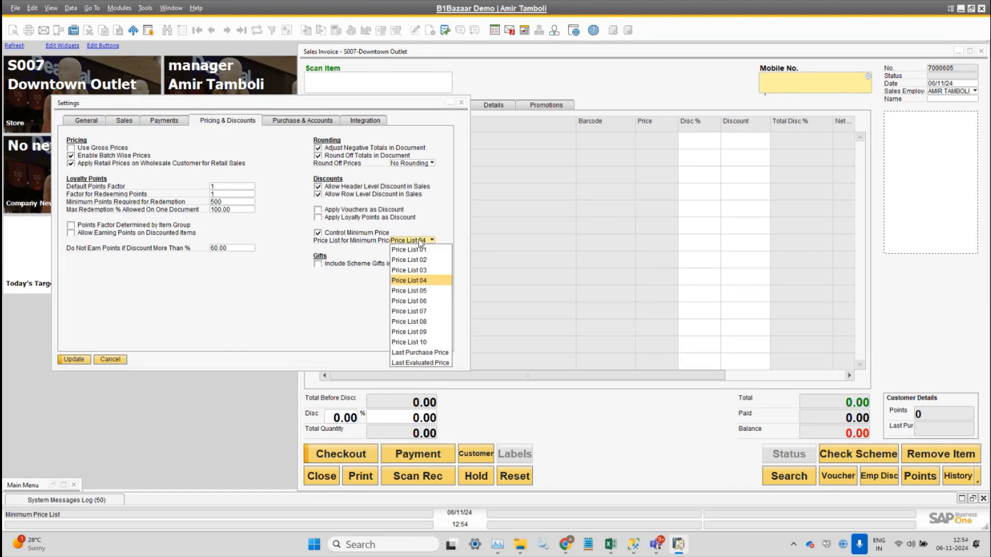
left_click(421, 241)
left_click(376, 236)
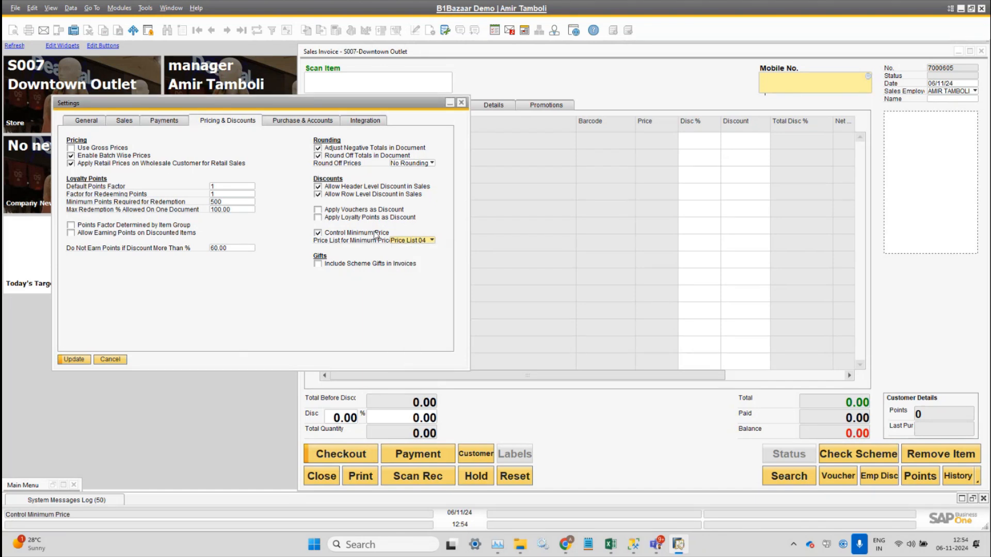
left_click(428, 241)
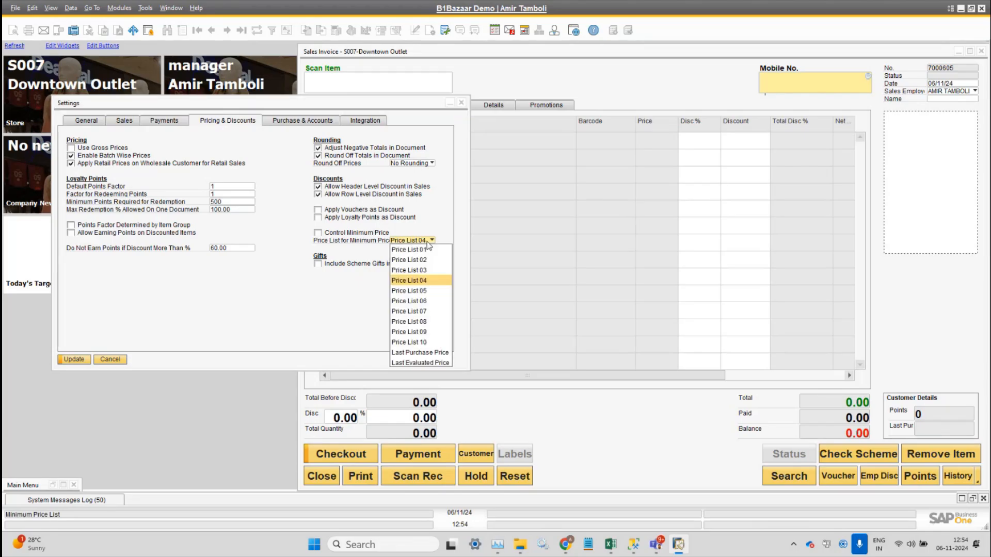
left_click(434, 282)
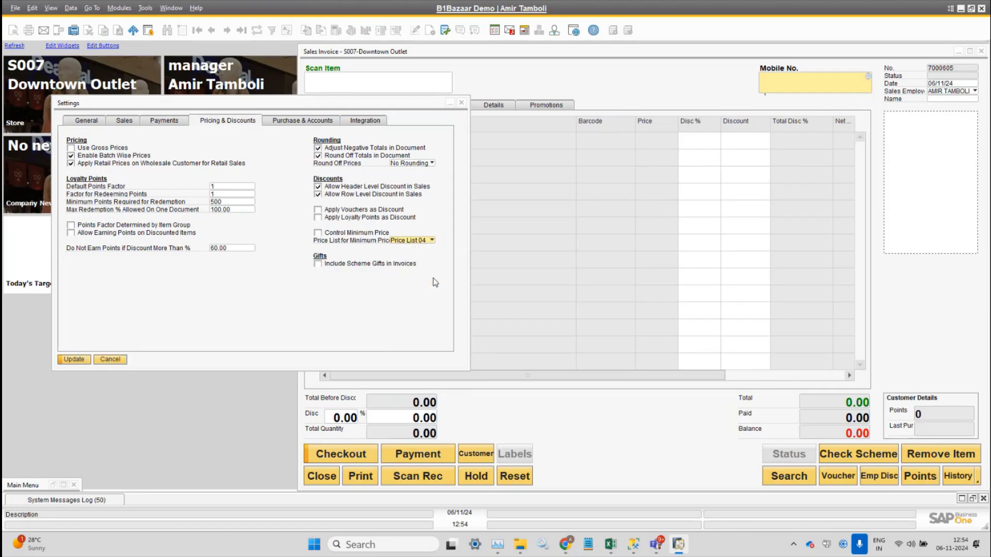